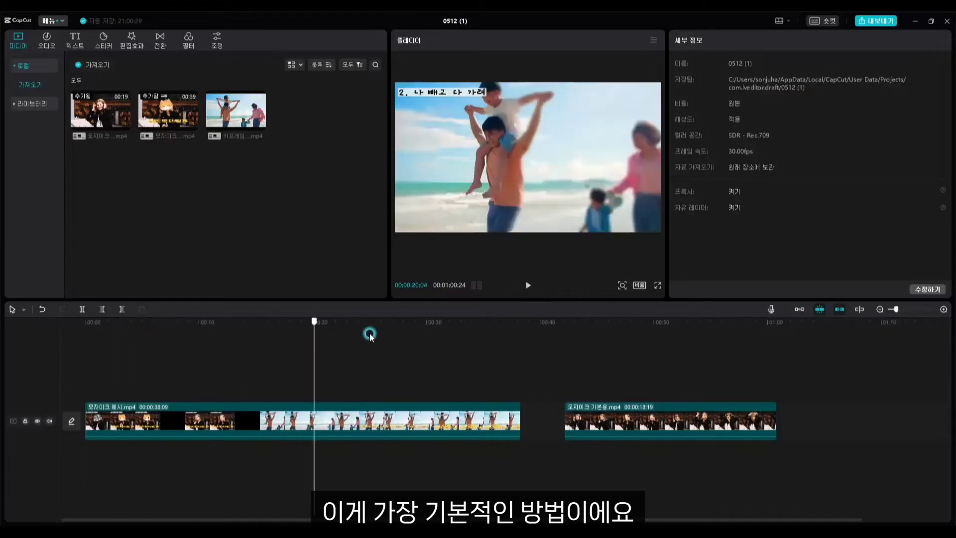
- Open the sticker library's 커버업 category and browse its stickers
left_click(651, 422)
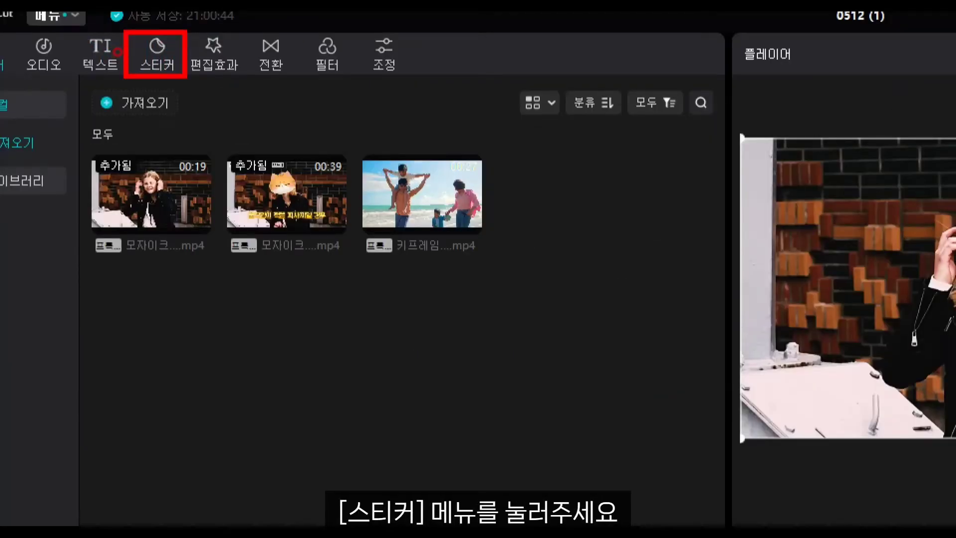
left_click(149, 53)
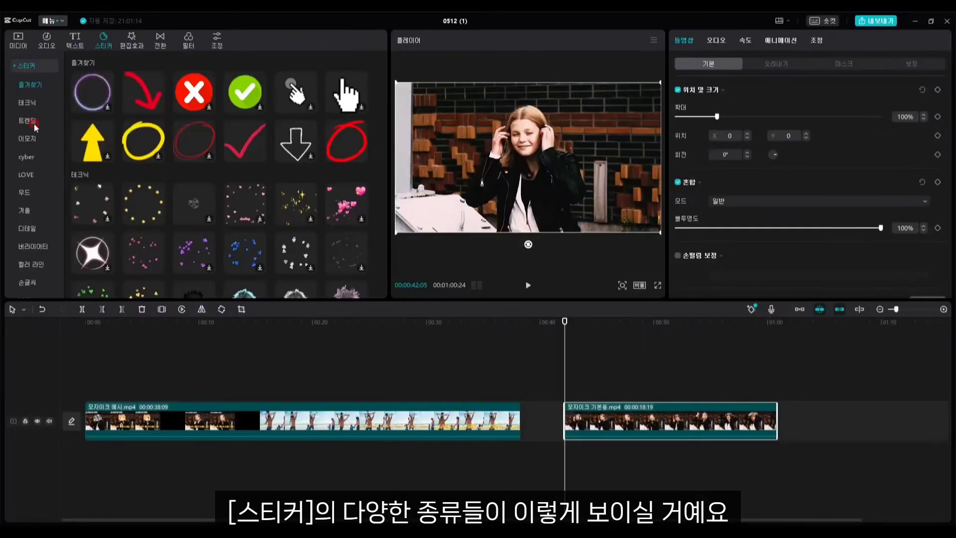
left_click(34, 124)
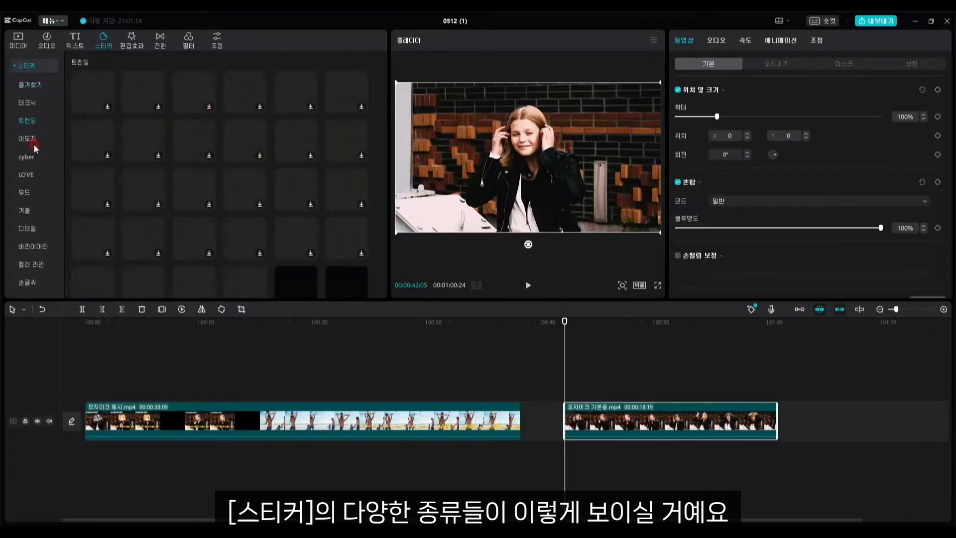
scroll(28, 187, "down", 5)
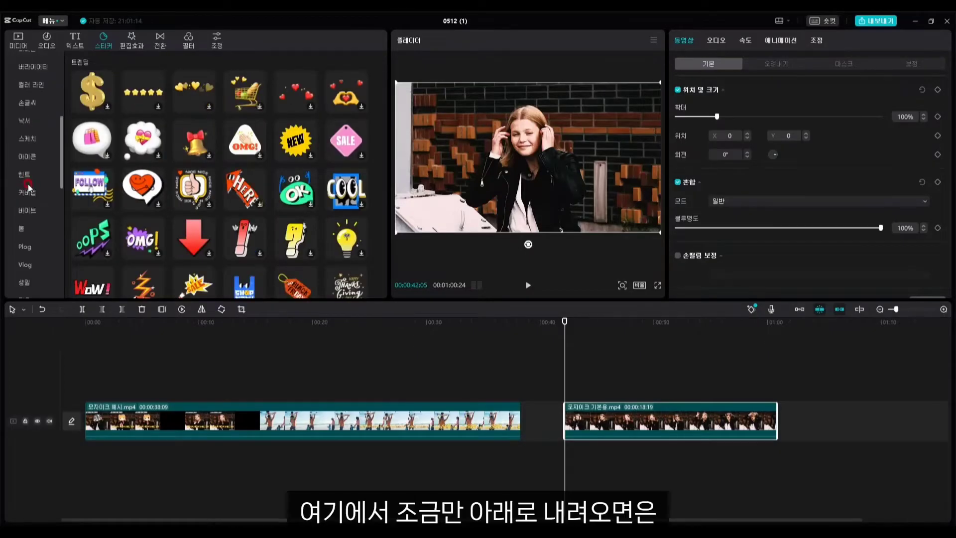
left_click(28, 195)
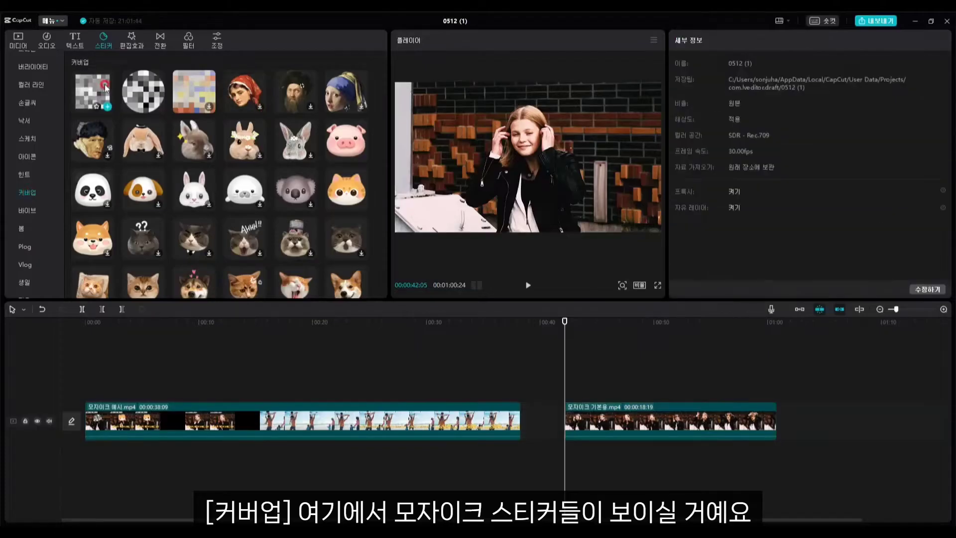
- Preview the square, round and coloured mosaic stickers over the video
left_click(128, 89)
left_click(99, 92)
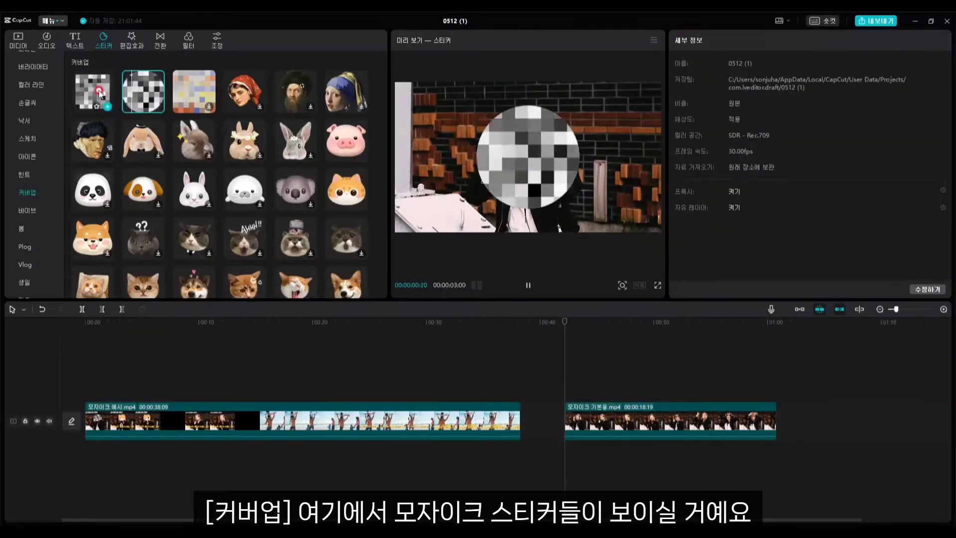
left_click(198, 91)
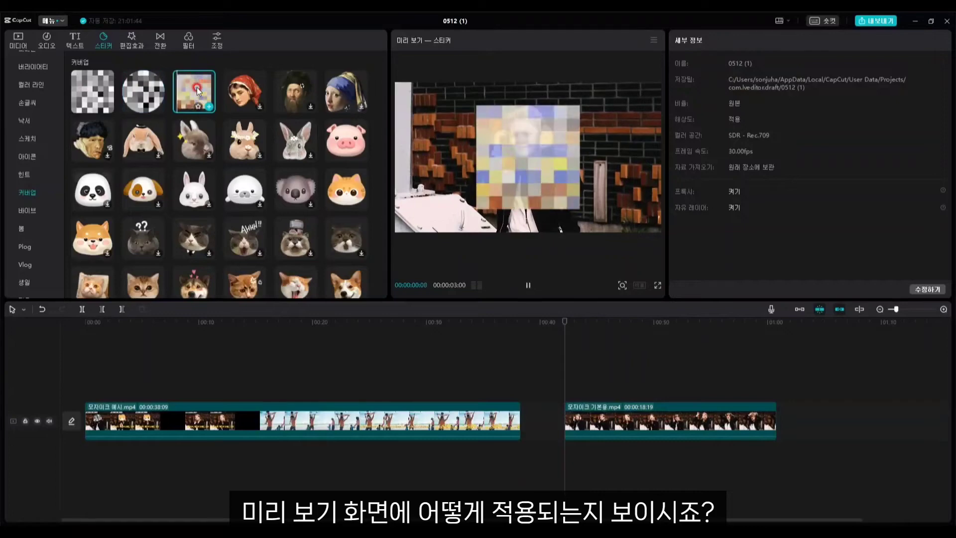
left_click(151, 94)
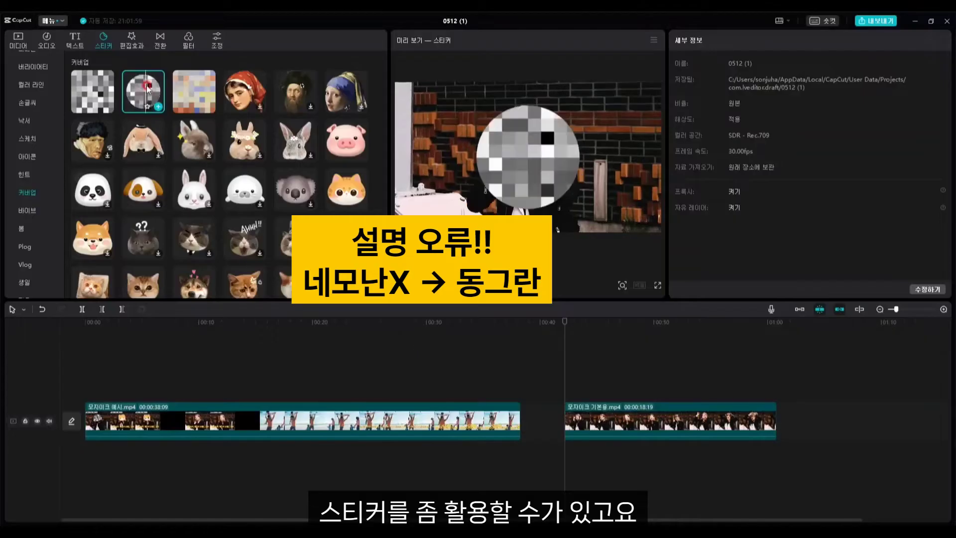
- Add the round mosaic sticker at the start of 모자이크 기본용.mp4 and fit it over the woman's face at 52% scale
left_click_drag(152, 93, 564, 392)
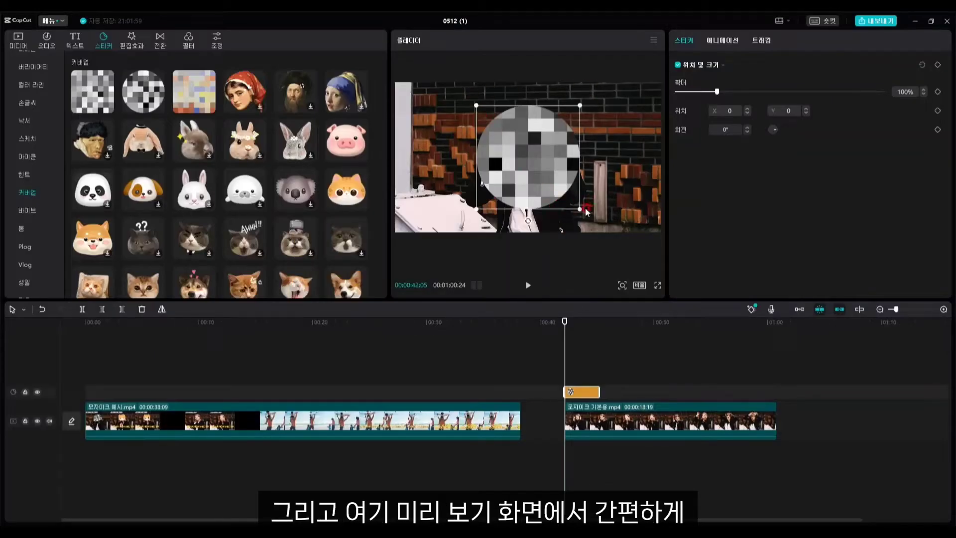
left_click_drag(580, 210, 556, 159)
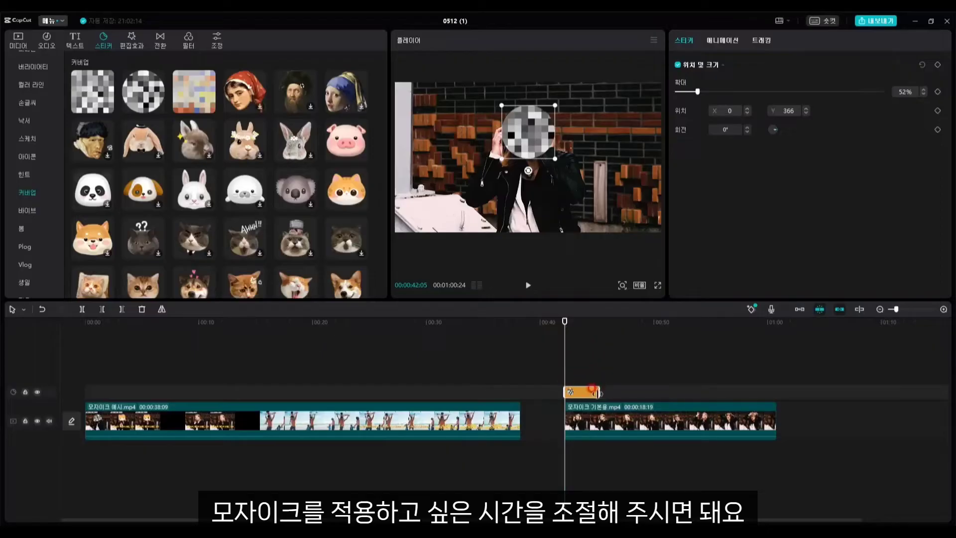
- Extend the mosaic sticker to the end of 모자이크 기본용.mp4 and check its coverage at 00:00:49:05
left_click(581, 392)
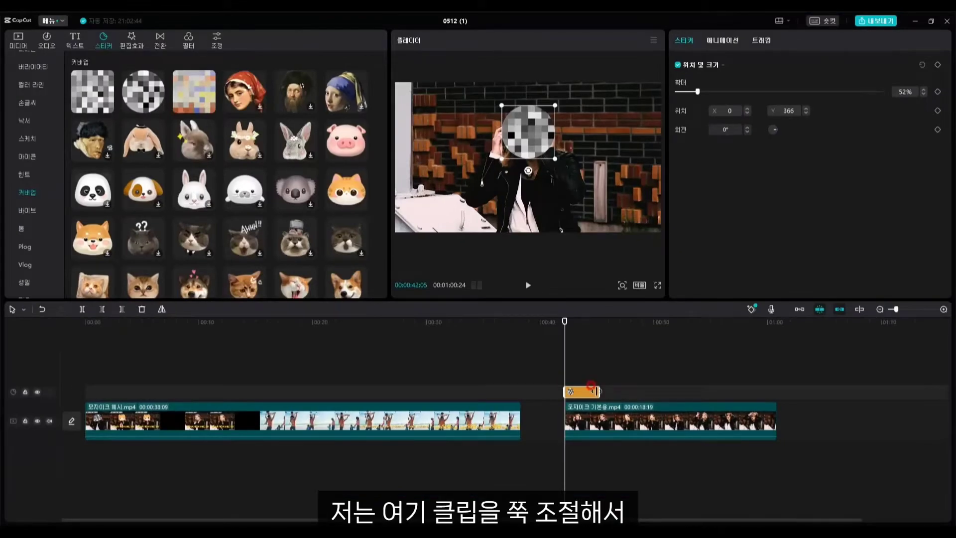
left_click_drag(621, 400, 772, 389)
left_click_drag(565, 324, 644, 324)
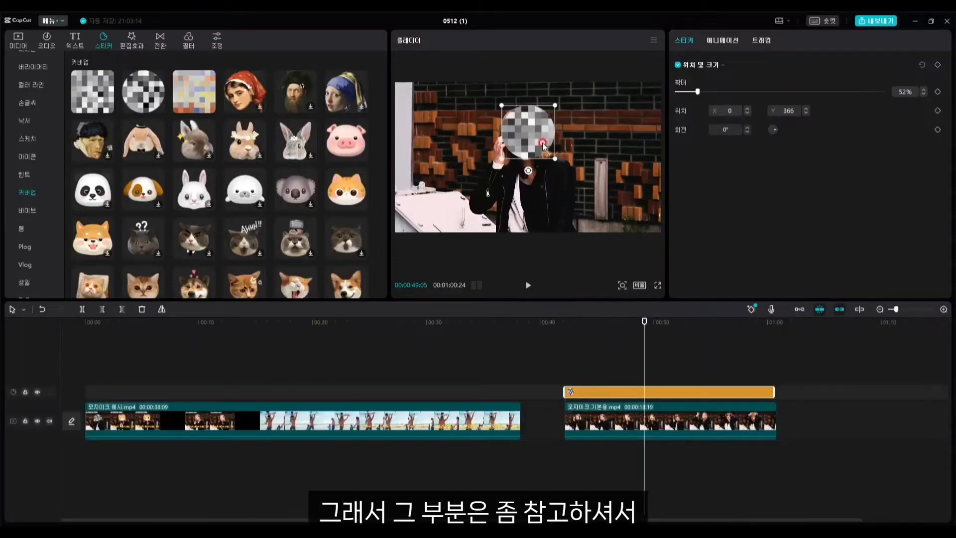
- Move the mosaic sticker off the woman's face and preview the orange cat sticker as a replacement
left_click(532, 155)
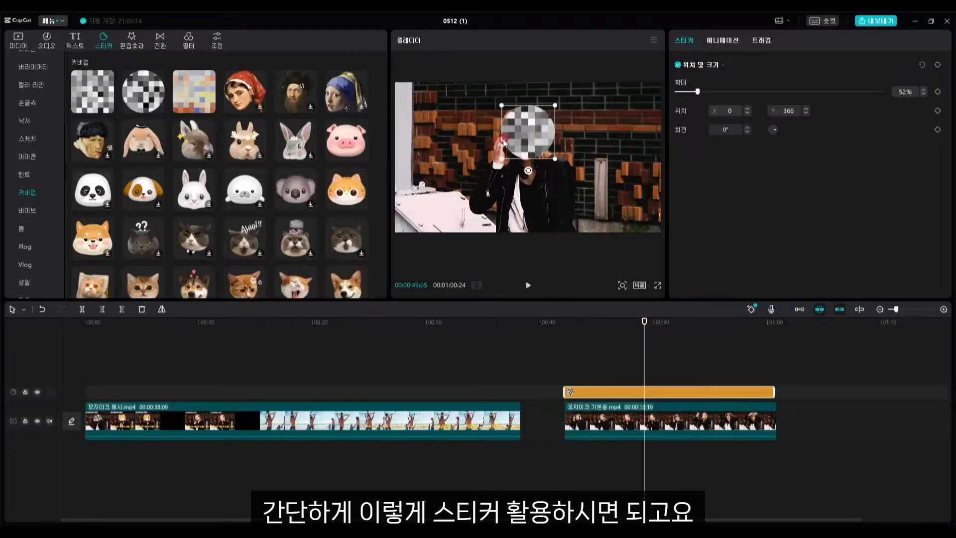
left_click_drag(533, 141, 459, 189)
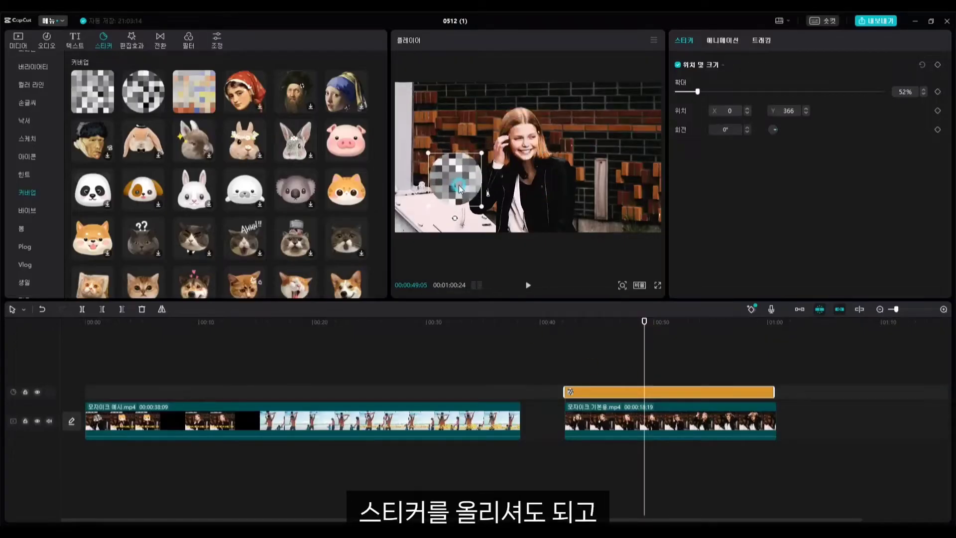
left_click(332, 187)
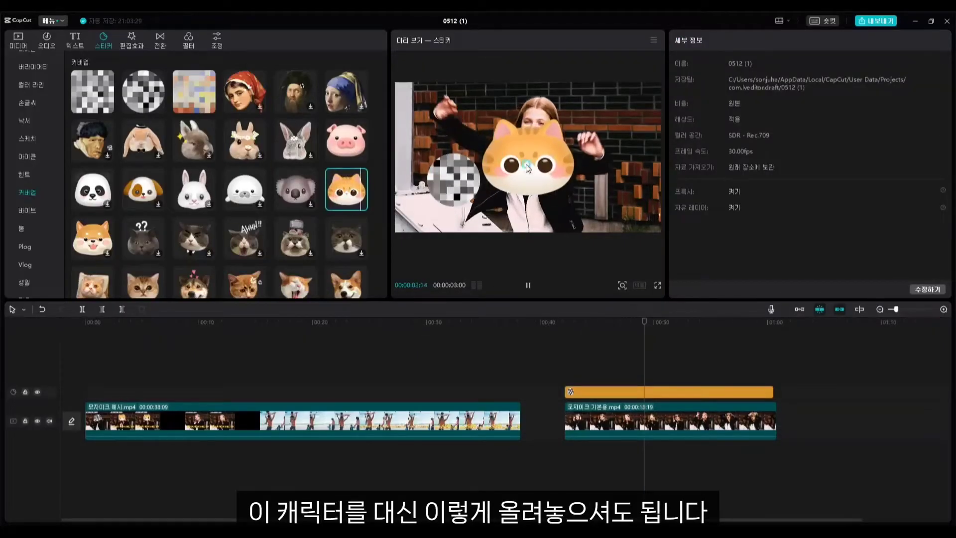
- Duplicate the 모자이크 기본용.mp4 clip onto a track directly above the original, starting at 00:00:42:05
left_click(585, 322)
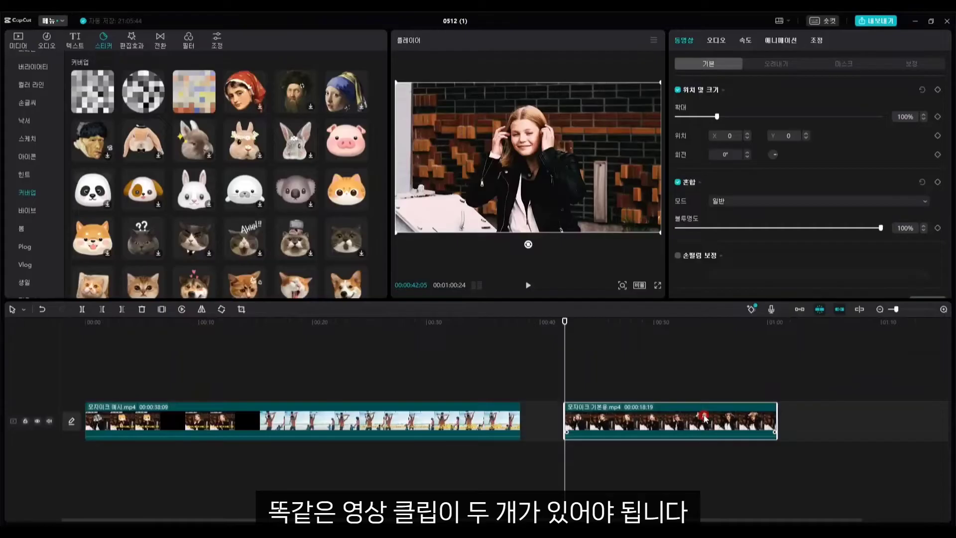
left_click(661, 409)
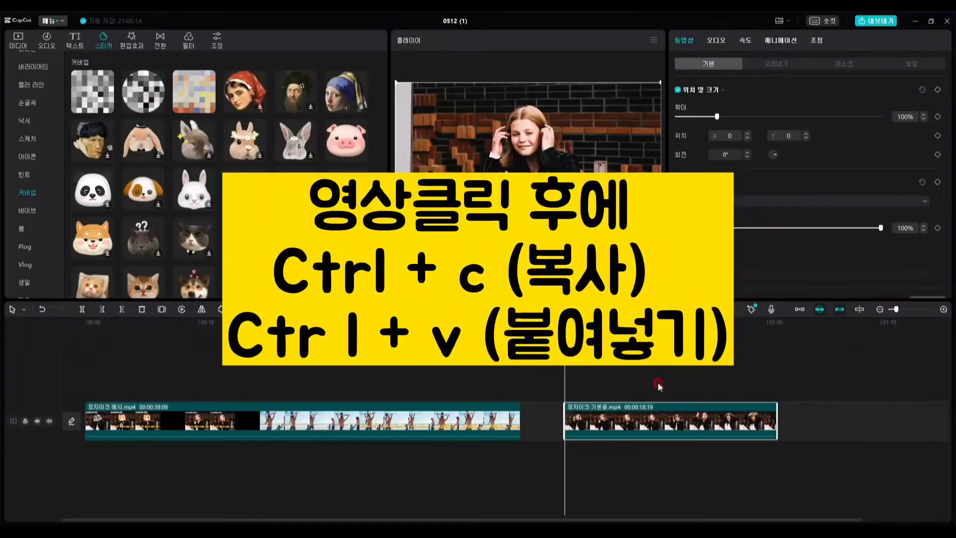
key("ctrl+c")
key("ctrl+v")
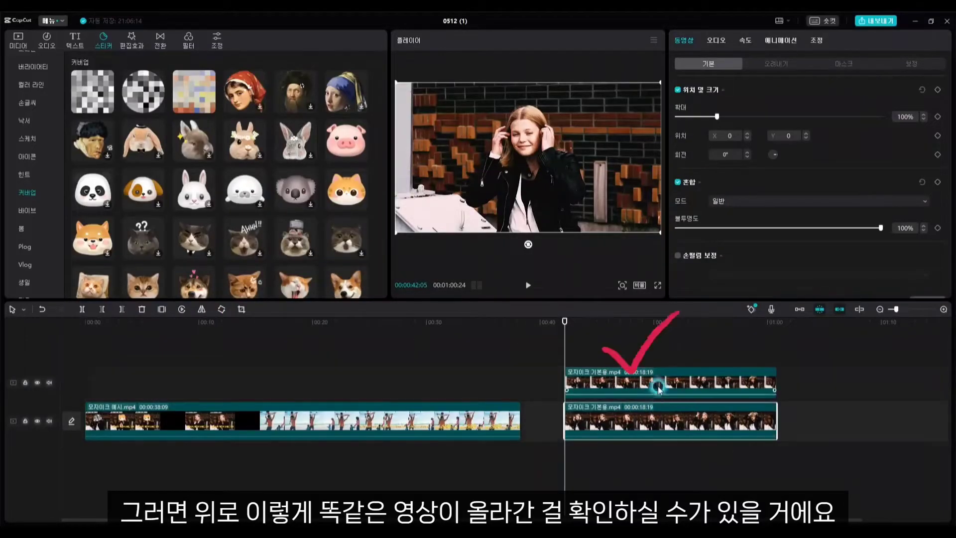
left_click(659, 406)
left_click(659, 378)
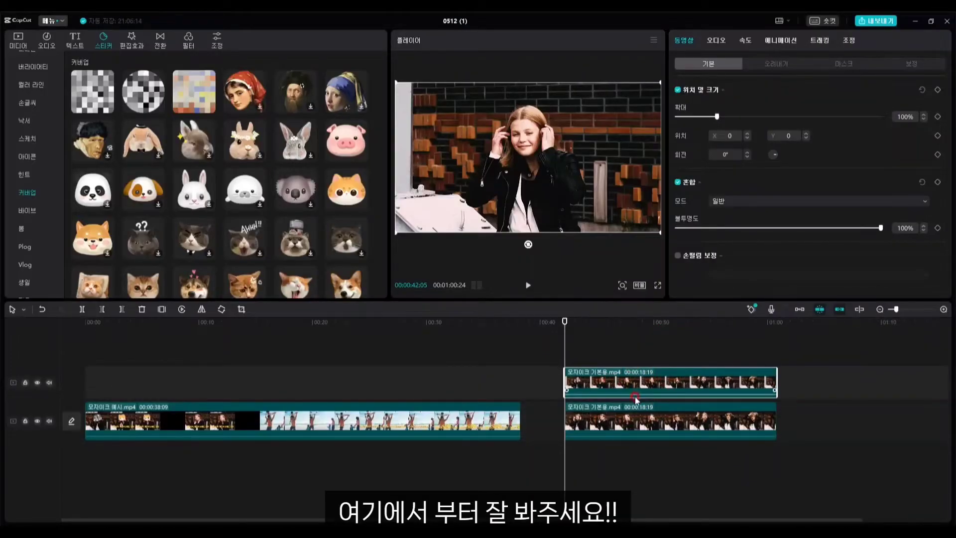
left_click(710, 397)
left_click(661, 378)
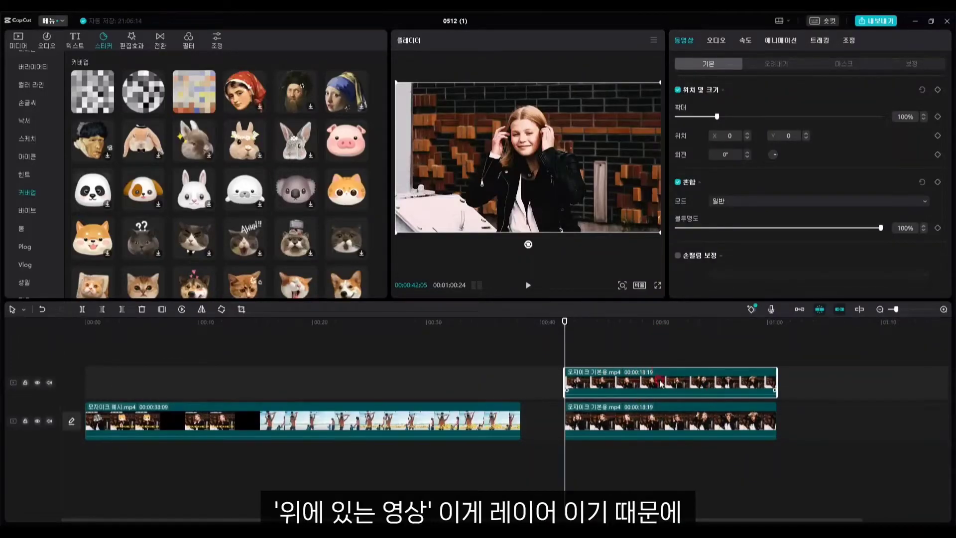
left_click(677, 389)
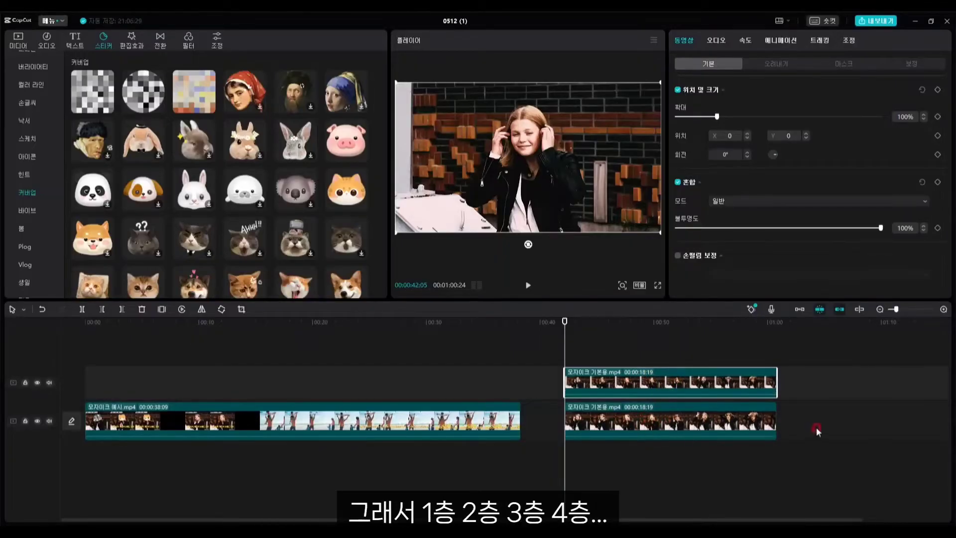
left_click(745, 358)
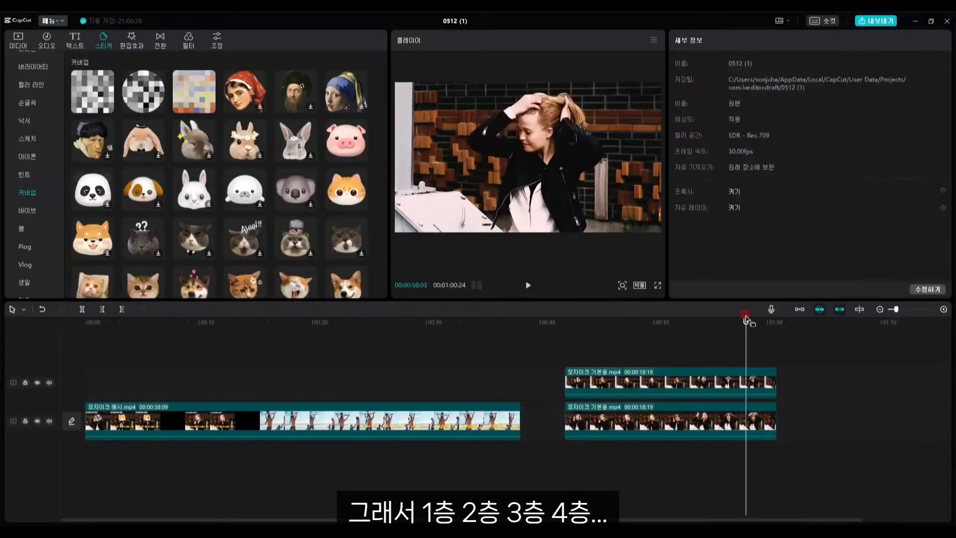
left_click(593, 366)
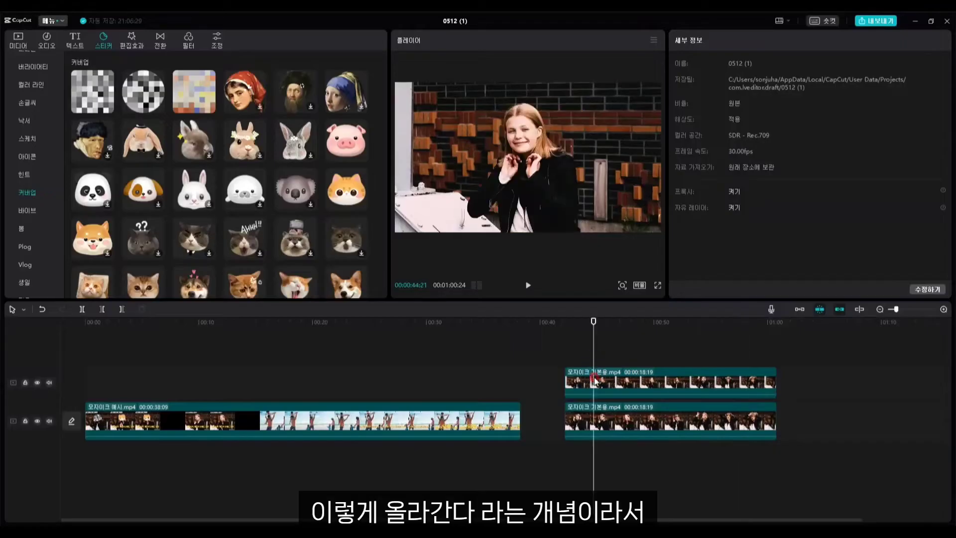
- Apply the 흐리게 video effect from the 기초 category to the upper copy of 모자이크 기본용.mp4
left_click(622, 385)
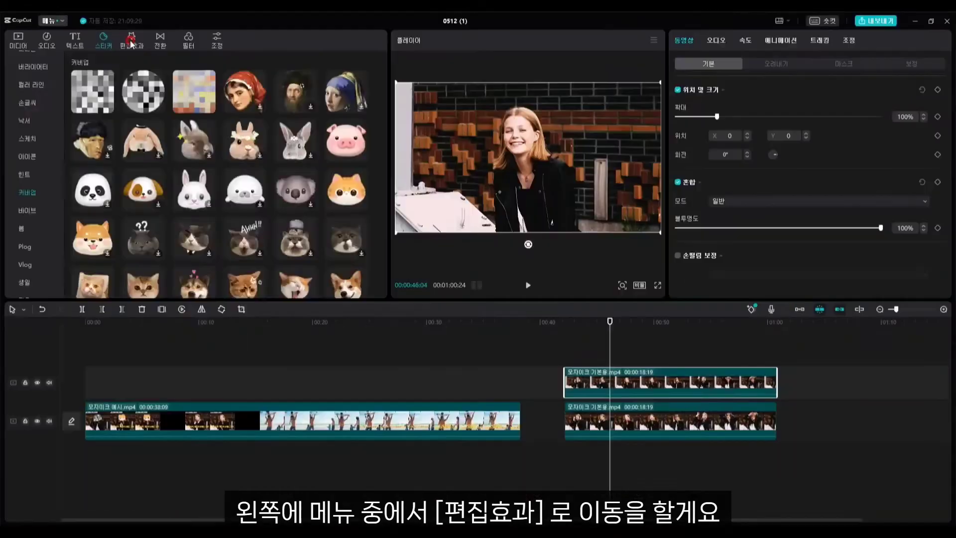
left_click(161, 85)
left_click(23, 66)
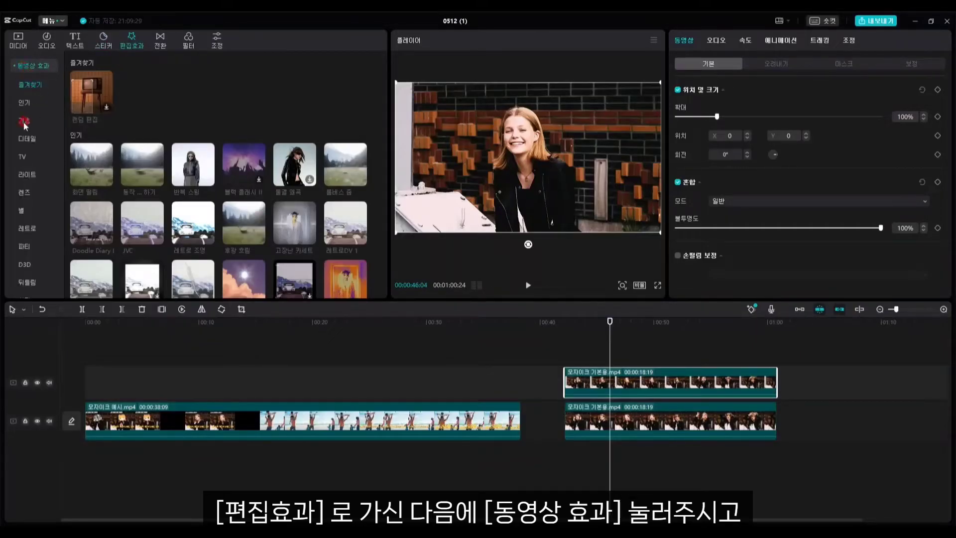
left_click(24, 121)
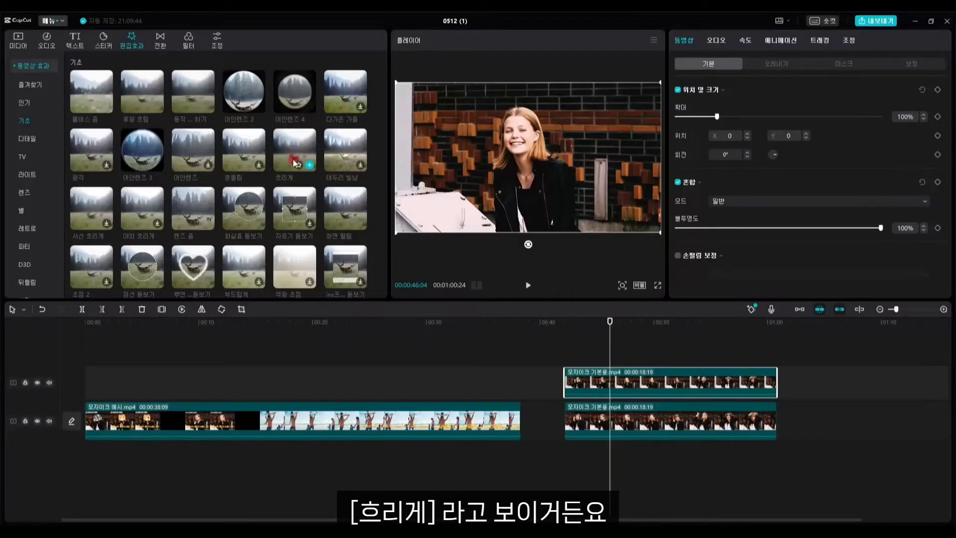
left_click_drag(292, 149, 593, 375)
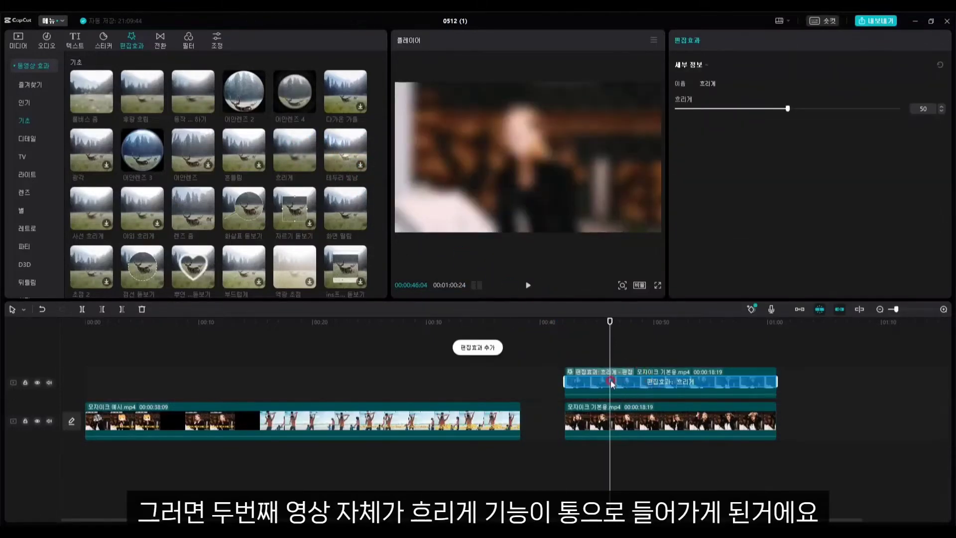
- Shift the blurred upper clip aside in the preview to reveal the unblurred clip underneath, and return it to full-frame position
left_click(649, 388)
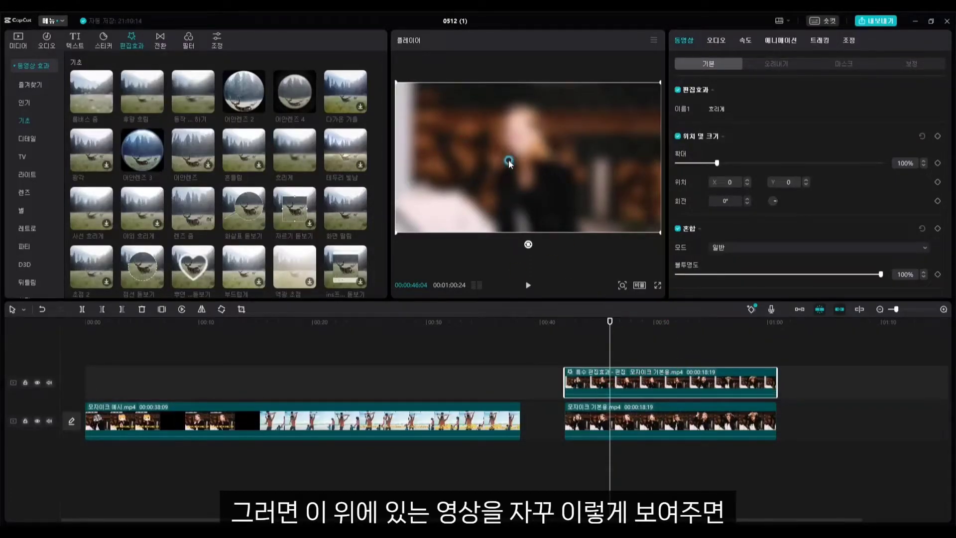
left_click_drag(512, 159, 577, 220)
left_click(547, 105)
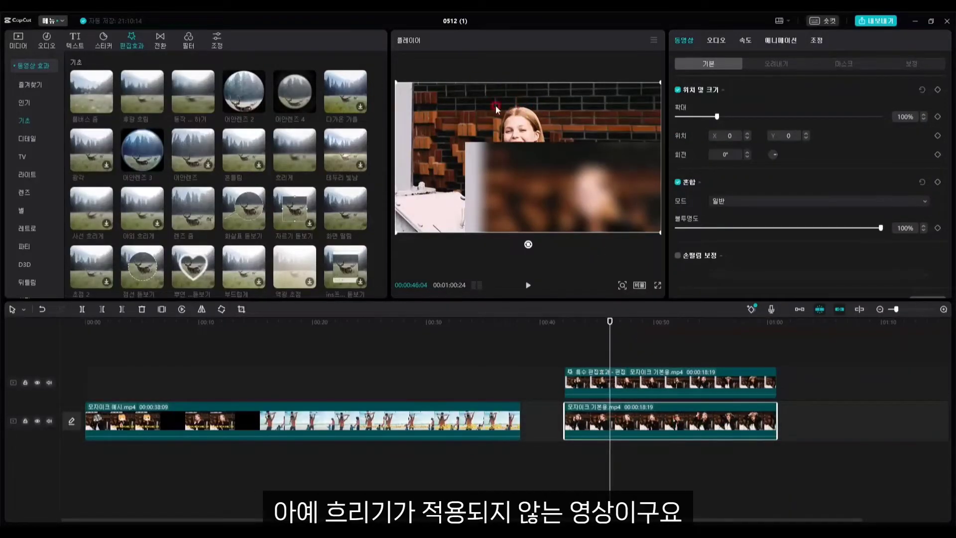
left_click_drag(577, 174, 549, 150)
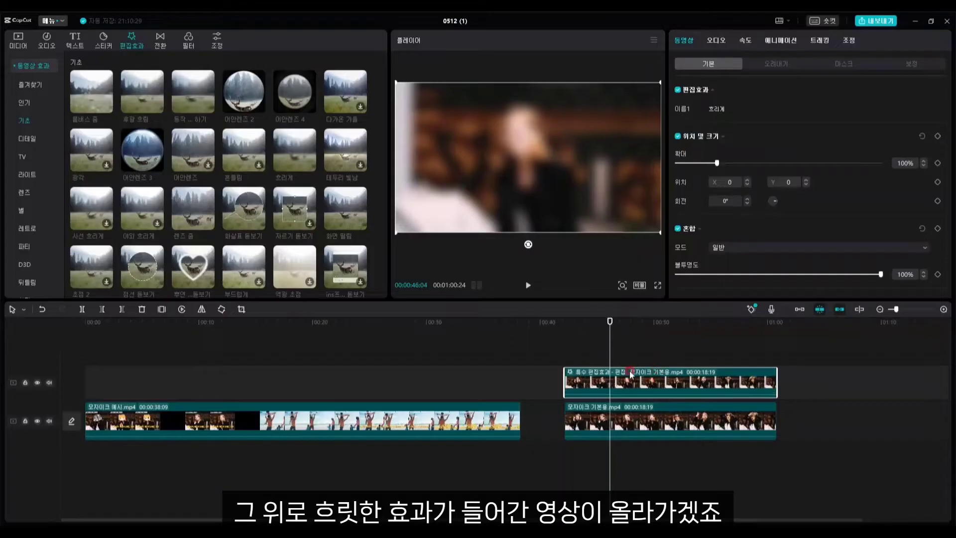
- Apply a circle (원) mask to the blurred upper clip
left_click(672, 383)
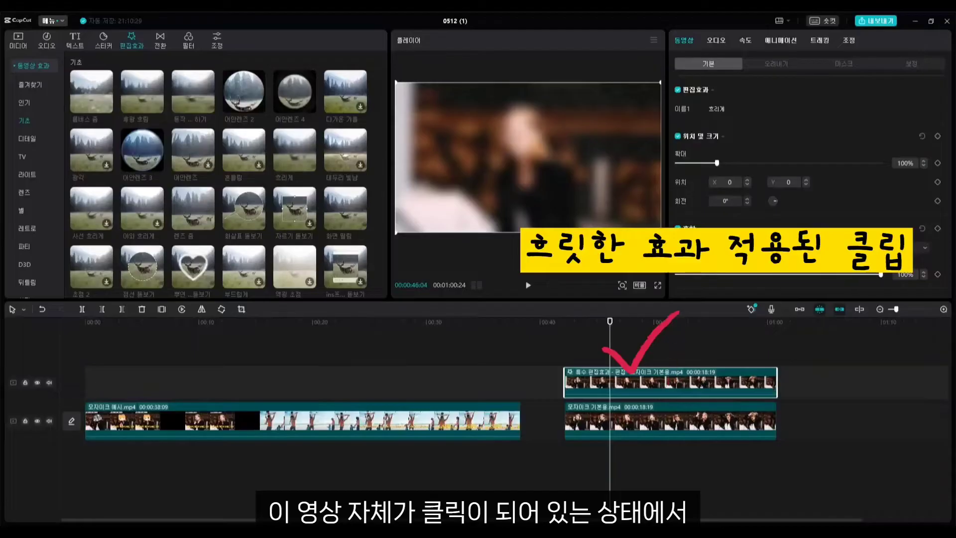
left_click(847, 64)
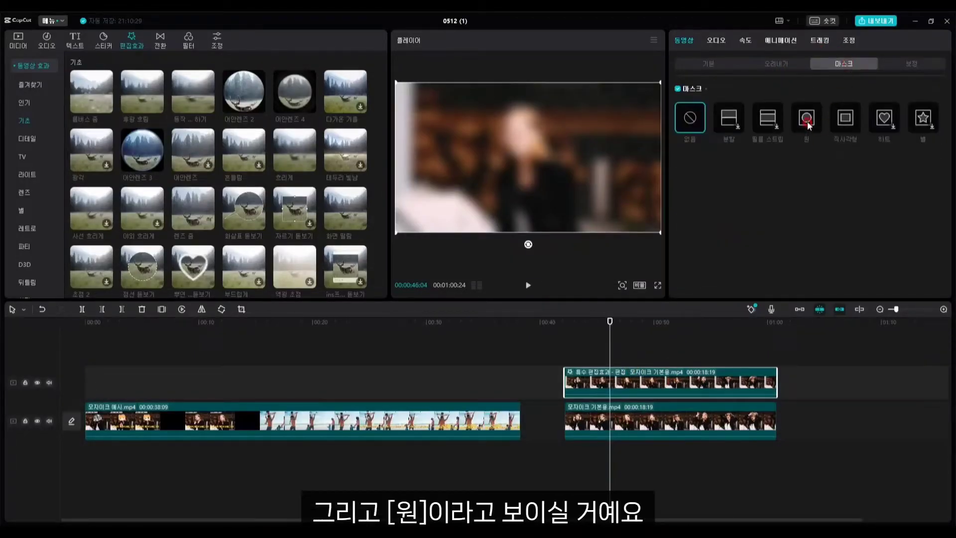
left_click(809, 122)
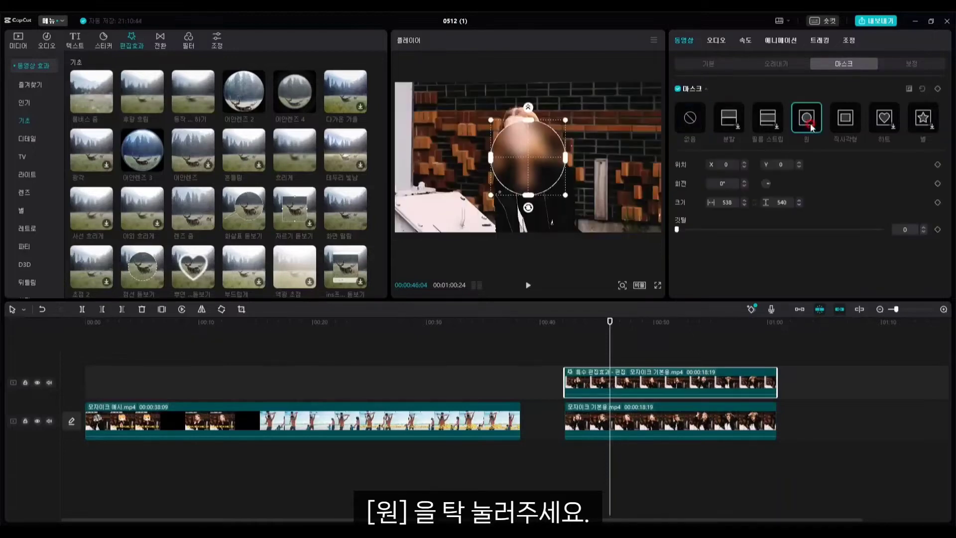
- Position the circle mask over the woman's face at about X -29, Y 158, shrink it slightly, and check the result at 00:00:44:27
left_click_drag(531, 157, 531, 131)
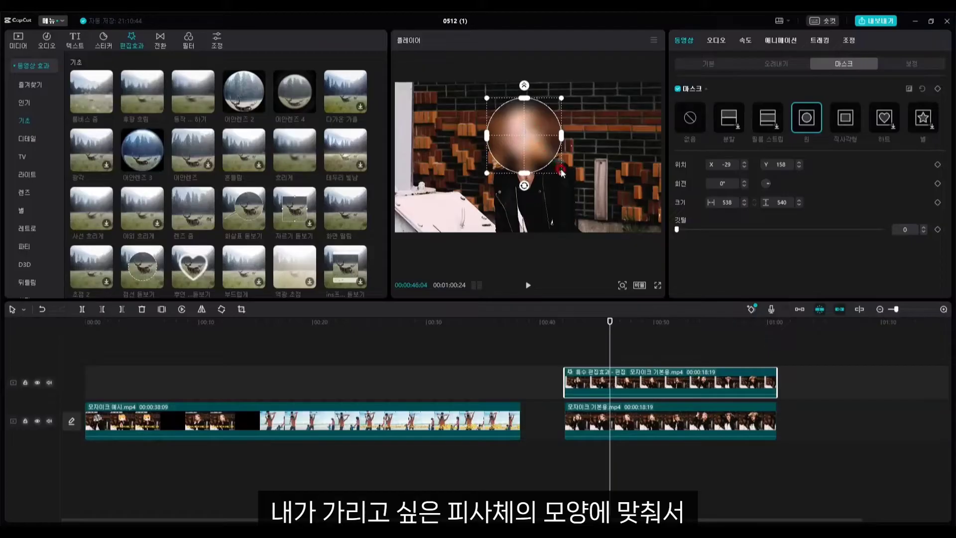
left_click_drag(562, 173, 558, 170)
left_click_drag(610, 320, 598, 352)
left_click(597, 351)
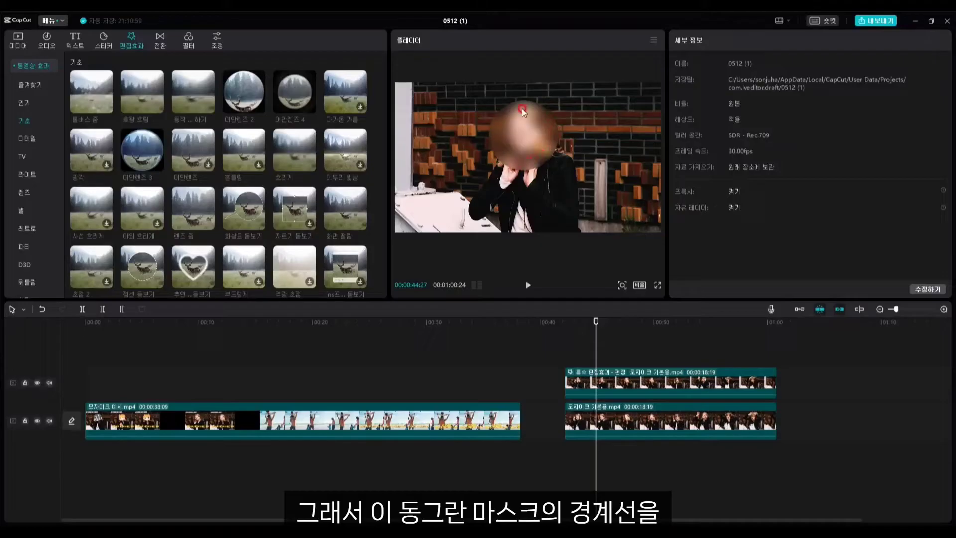
- Set the circle mask's feather (깃털) to 3 on the blurred upper clip, previewing at 00:00:43:25
left_click(595, 322)
left_click_drag(595, 321, 583, 322)
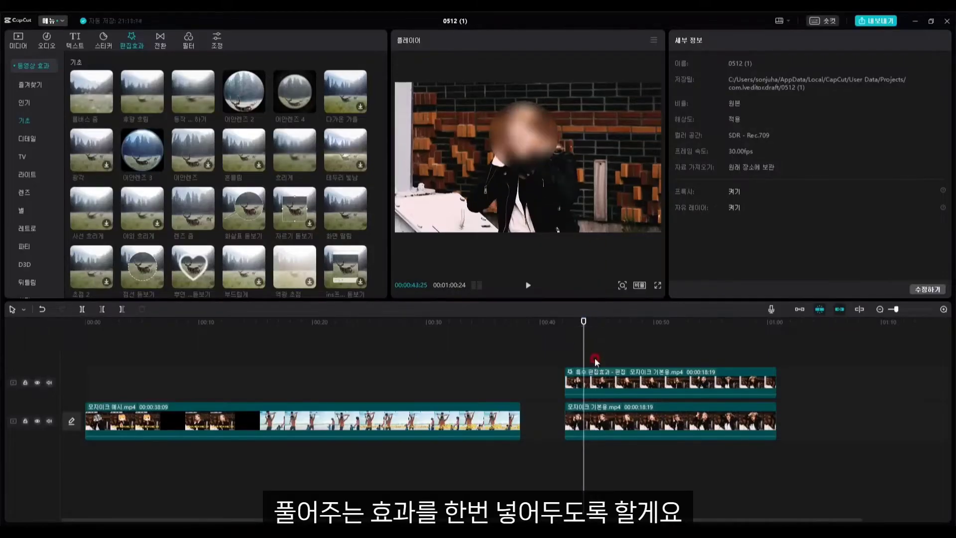
left_click(630, 381)
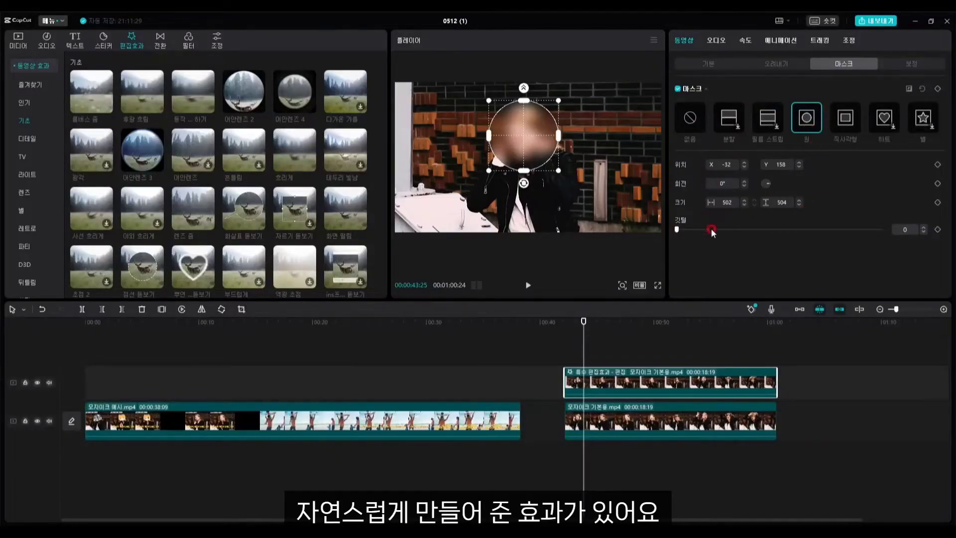
mouse_move(677, 230)
left_mouse_down()
mouse_move(713, 223)
mouse_move(684, 226)
left_mouse_up()
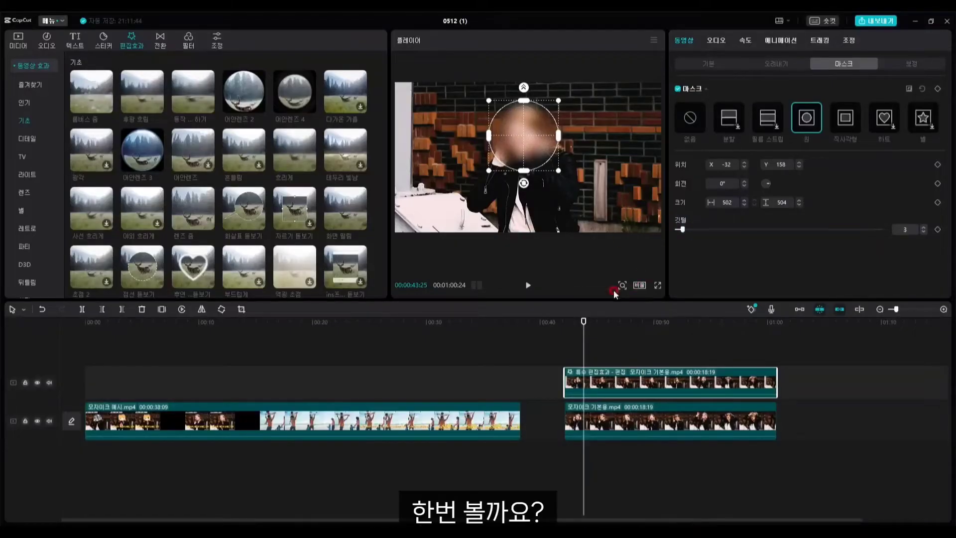
- Play back a short stretch of the clip to check the softened edge of the face blur
left_click(508, 137)
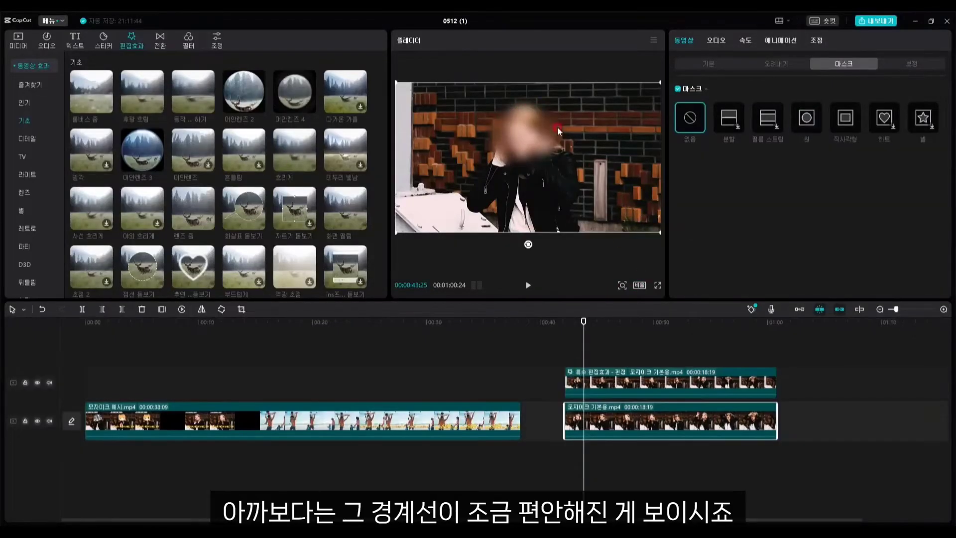
left_click(530, 290)
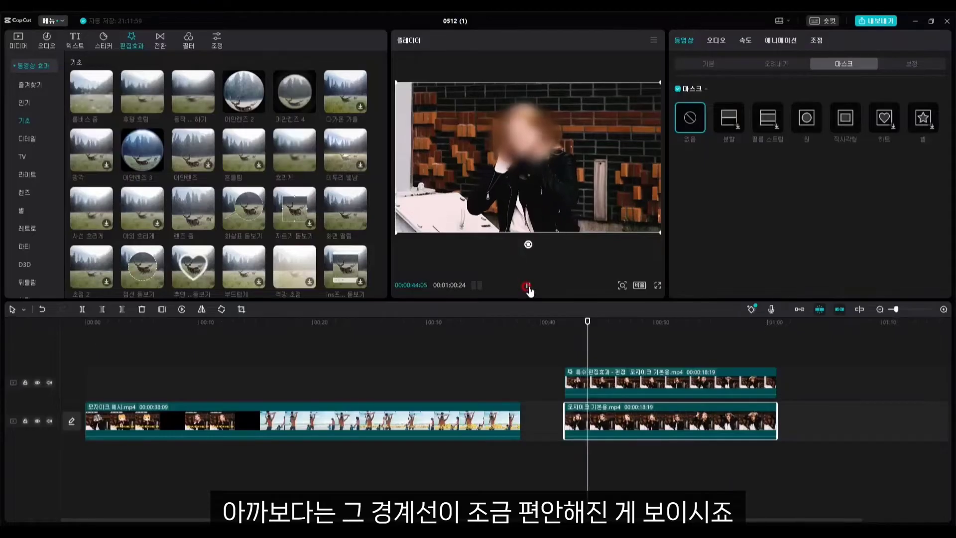
left_click(527, 287)
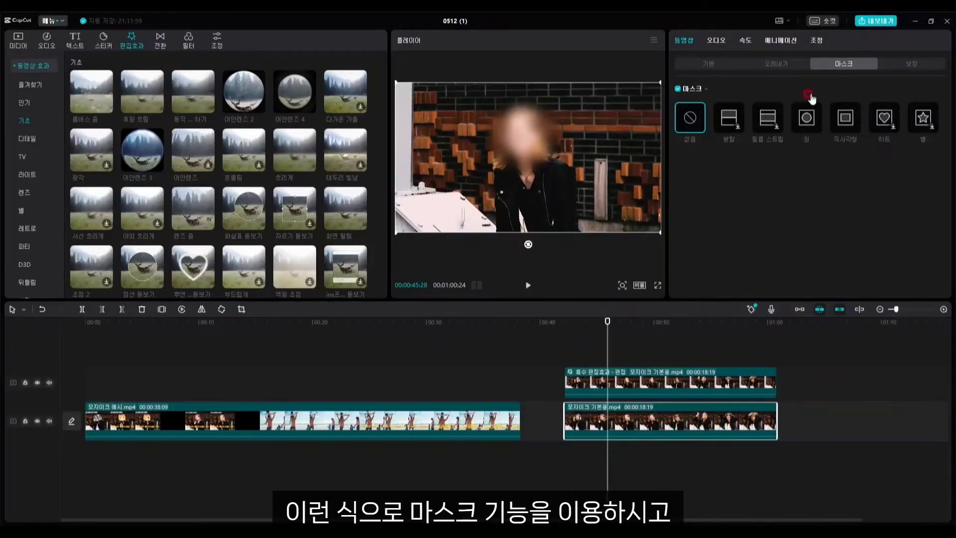
left_click(673, 371)
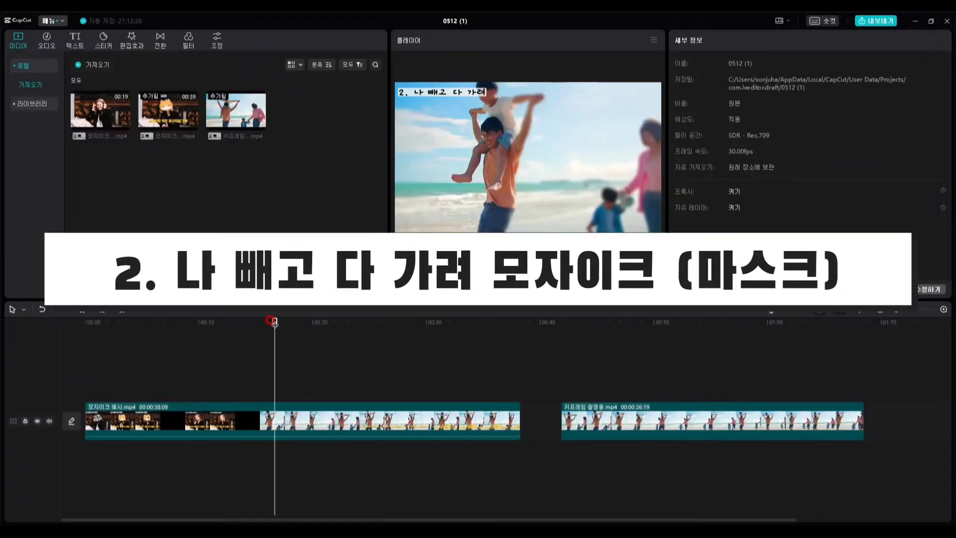
- Duplicate the beach family clip onto the track above and align the copy's start with the original
left_click_drag(274, 323, 291, 322)
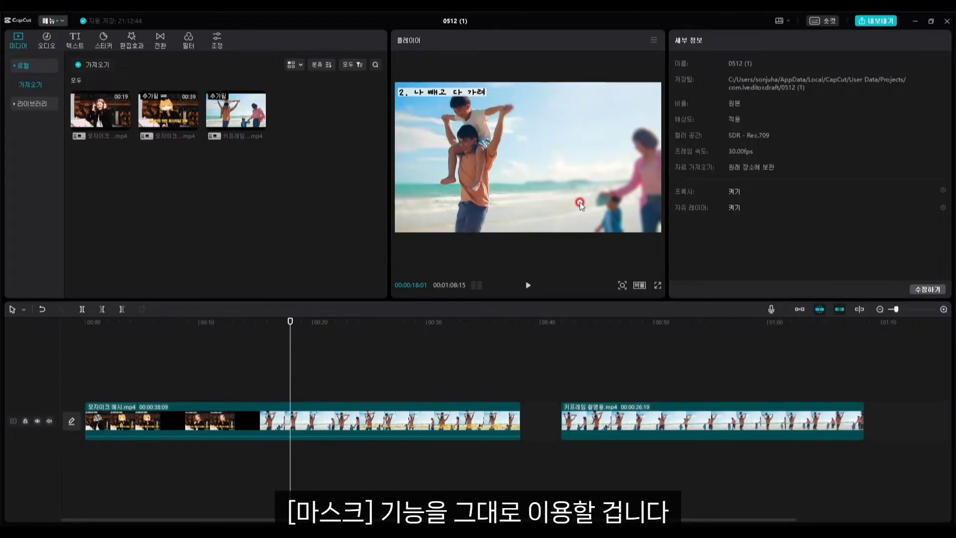
left_click(634, 417)
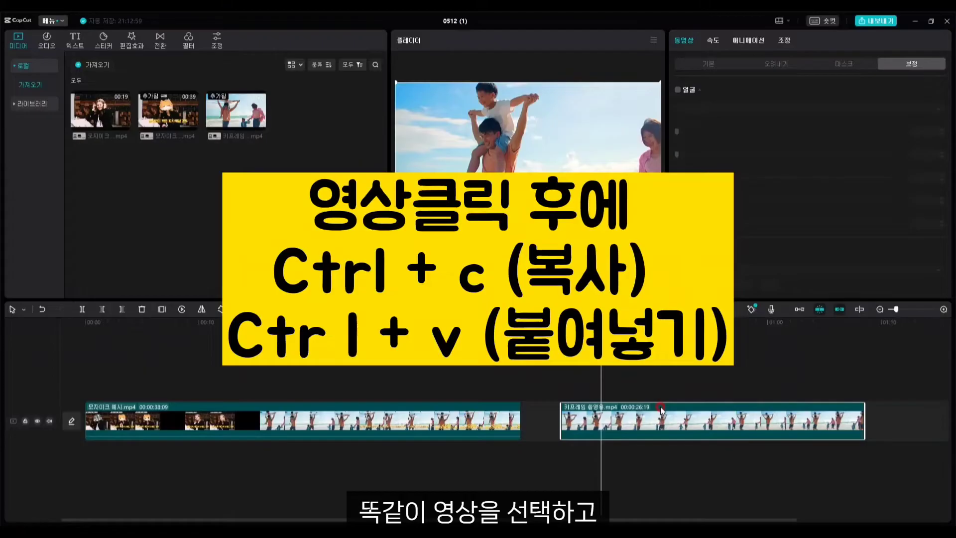
key("ctrl+v")
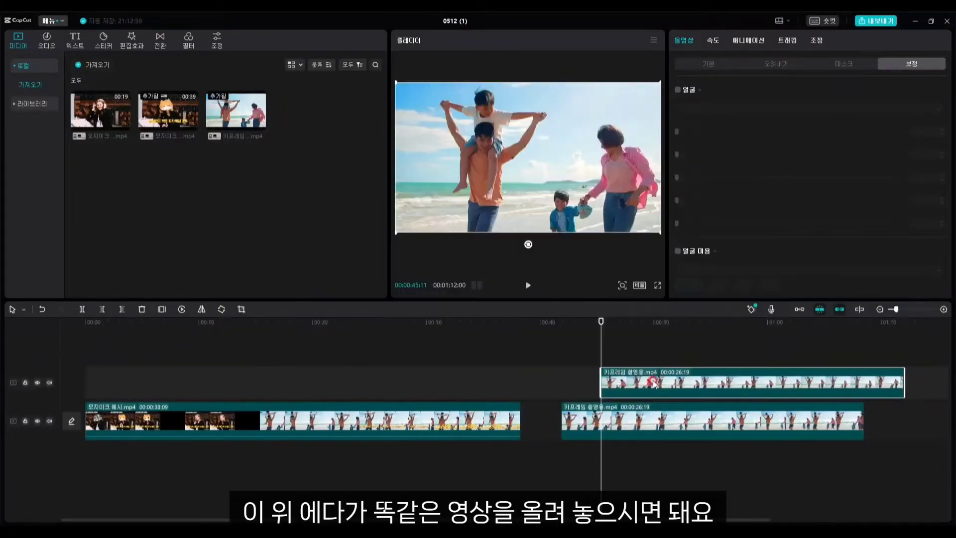
left_click_drag(638, 381, 595, 379)
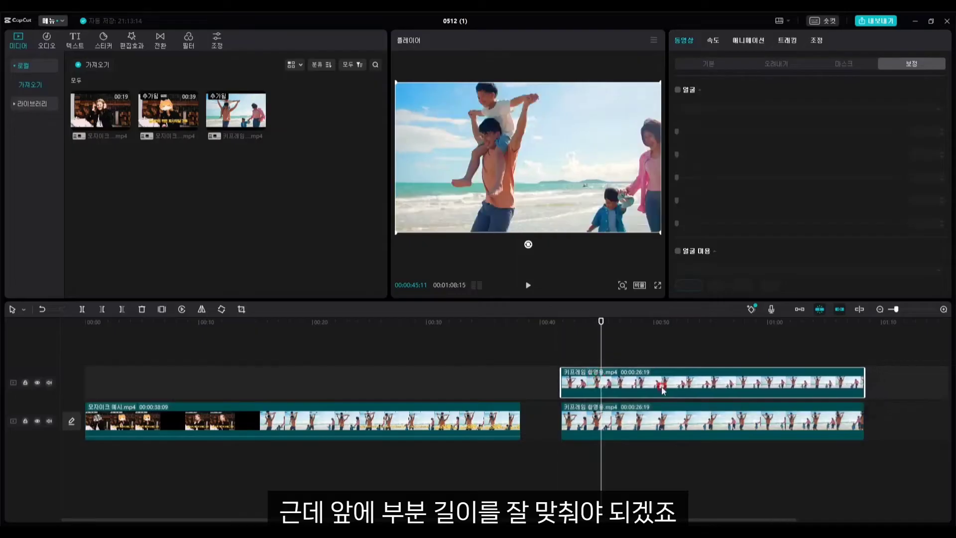
left_click_drag(601, 321, 580, 340)
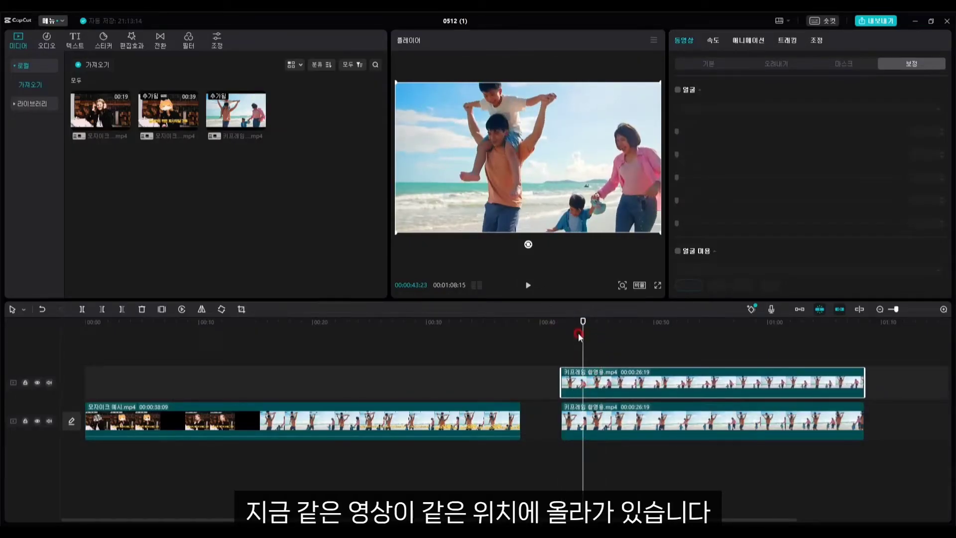
- Apply the 흐리게 video effect from the 기초 category to the upper copy of the beach family clip
left_click(688, 384)
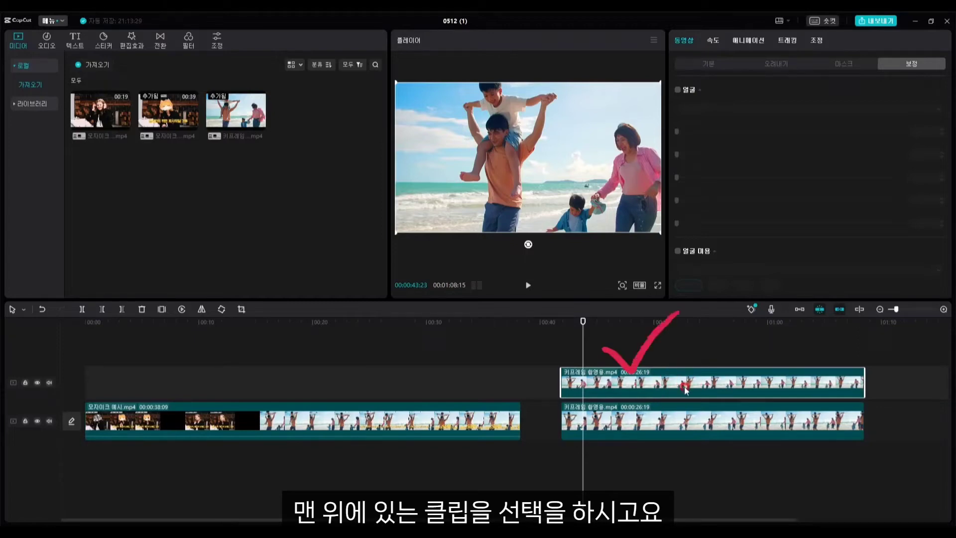
left_click(133, 45)
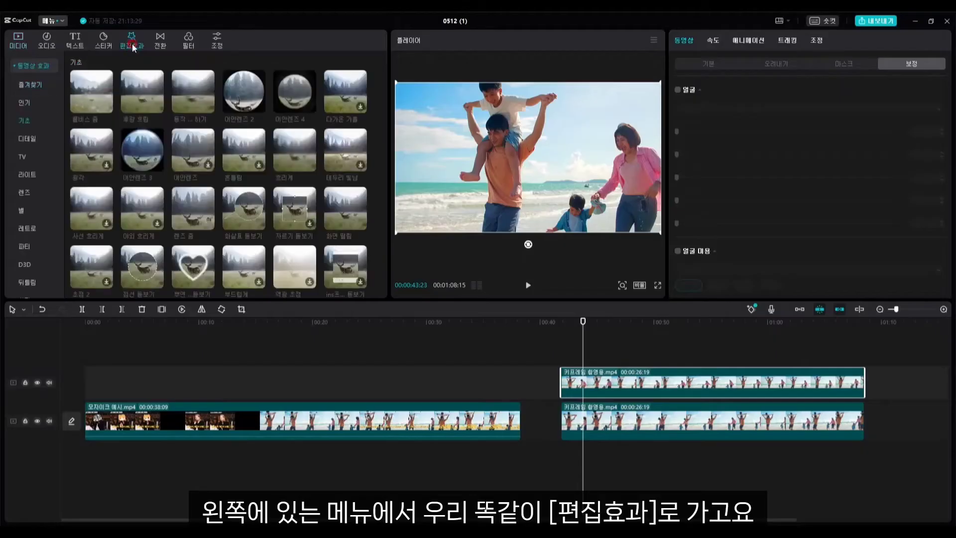
left_click(28, 69)
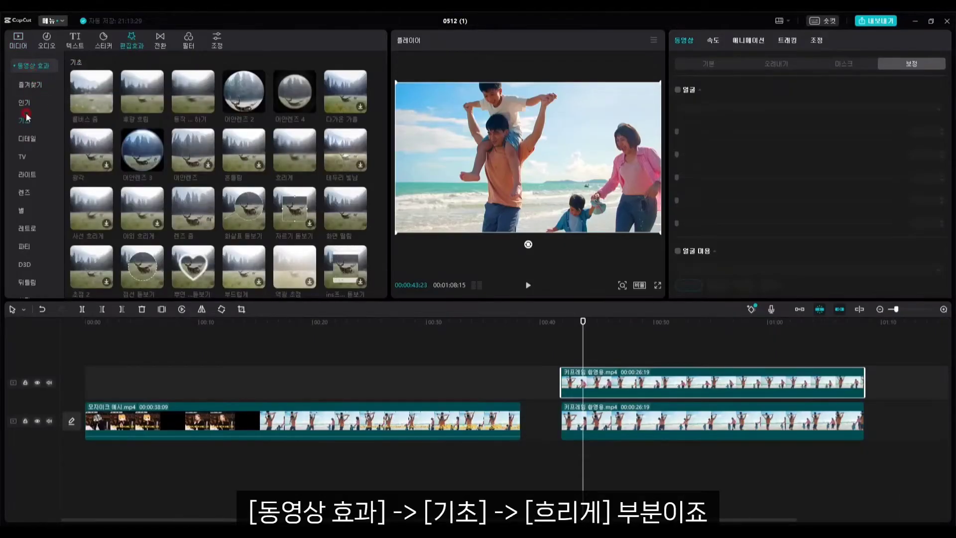
left_click(283, 151)
left_click_drag(287, 152, 582, 378)
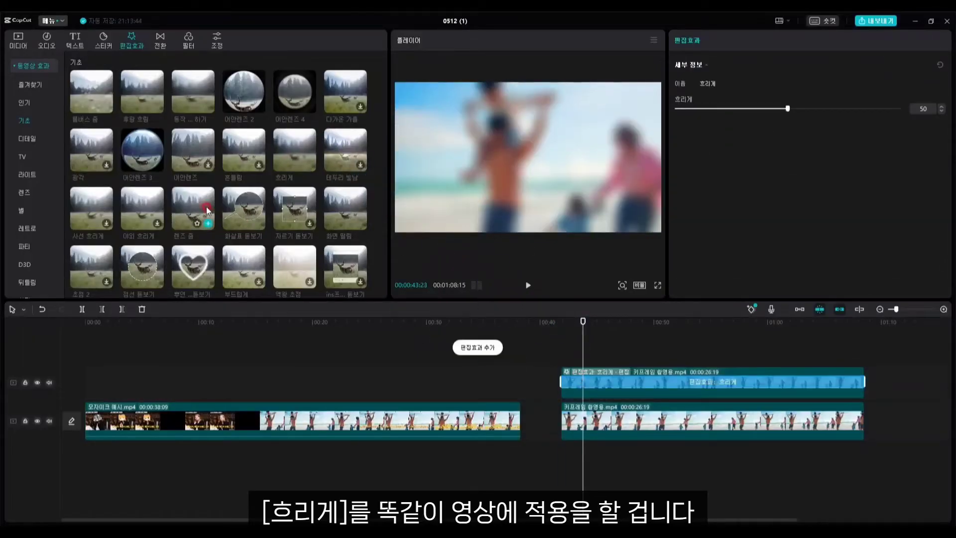
left_click(572, 344)
left_click(669, 371)
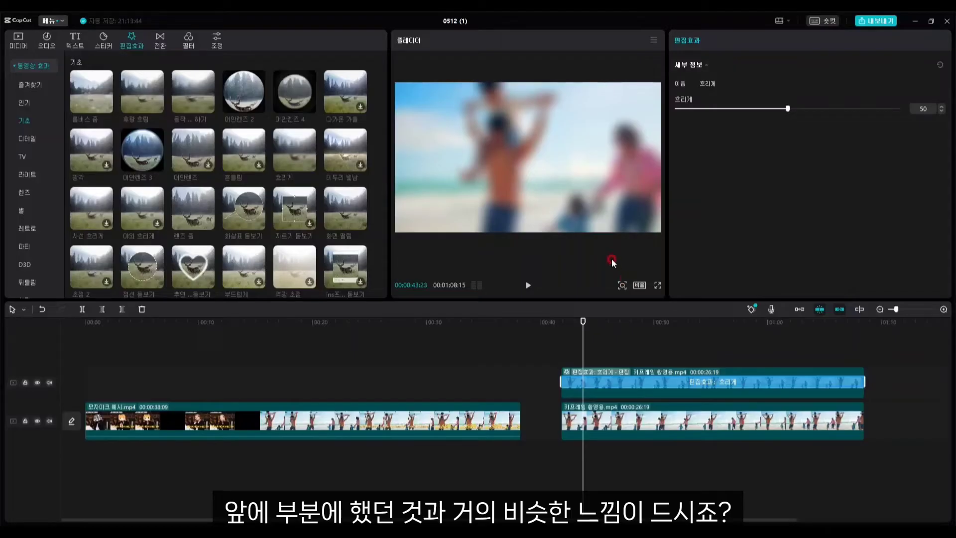
- Apply a circle (원) mask to the blurred upper beach clip
left_click(719, 373)
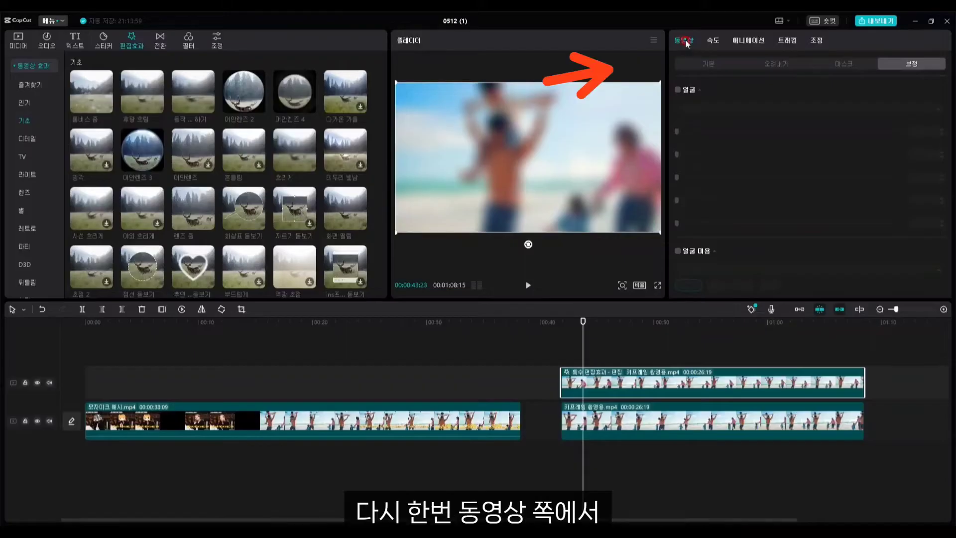
left_click(850, 66)
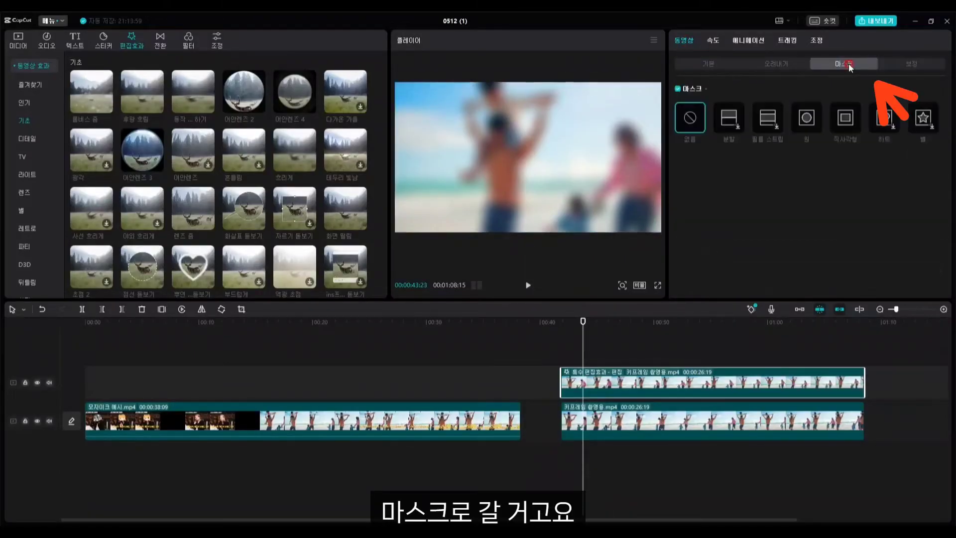
left_click(808, 120)
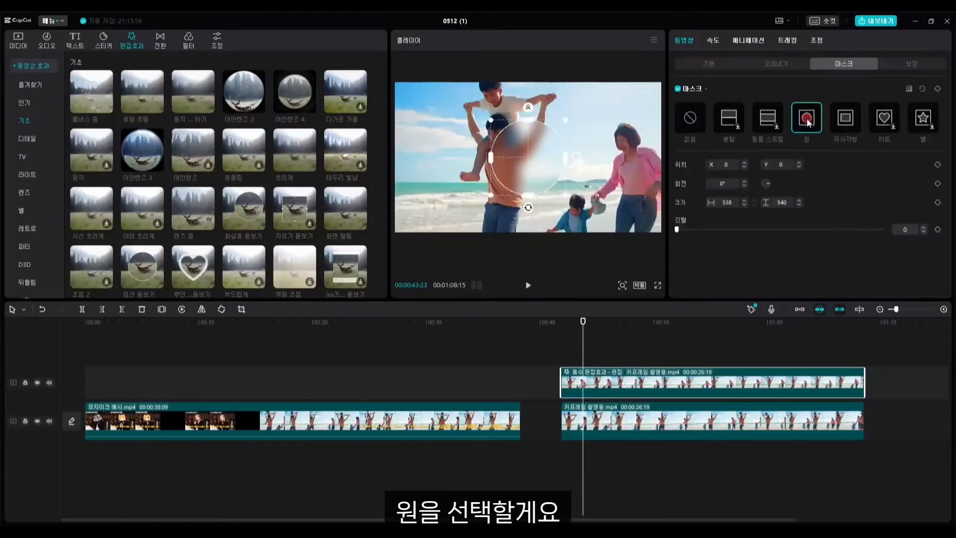
- Fit the circle mask over the father and the child on his shoulders at about X -223, Y 0, size 709 × 1145, with feather 5
left_click_drag(521, 157, 496, 142)
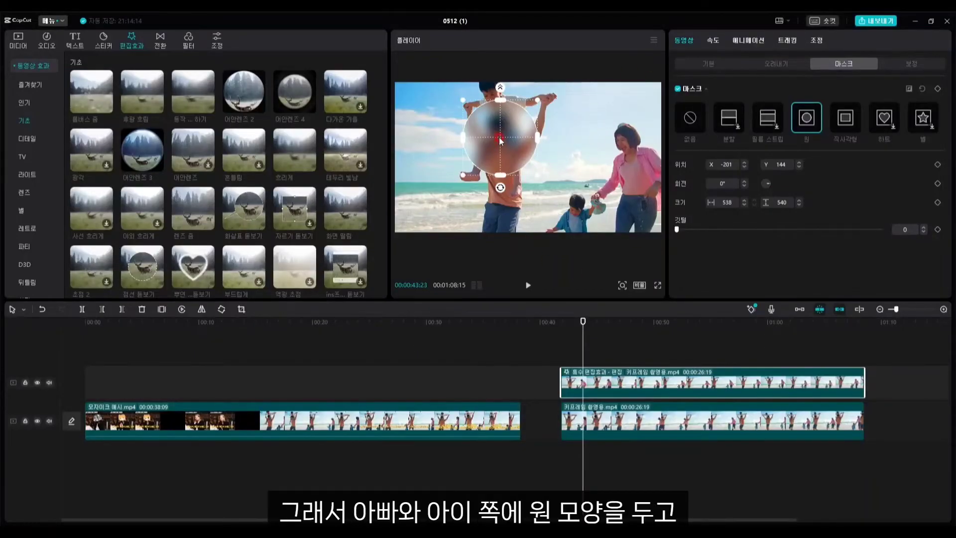
left_click_drag(502, 142, 496, 141)
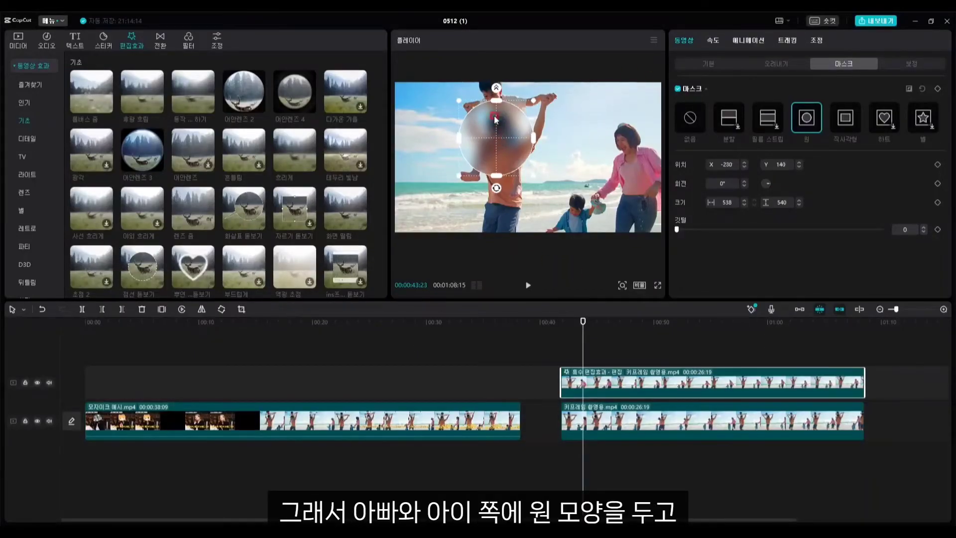
left_click_drag(498, 103, 497, 85)
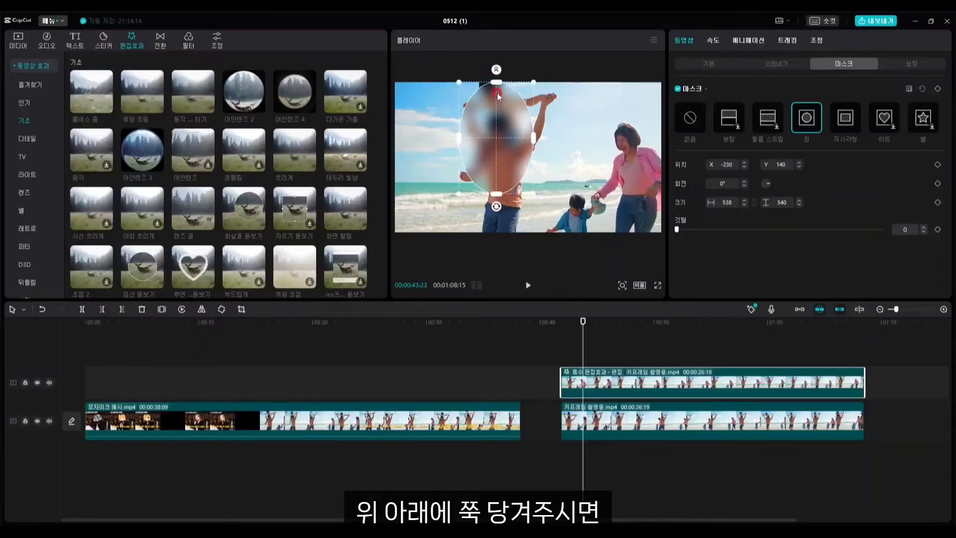
left_click_drag(497, 199, 497, 234)
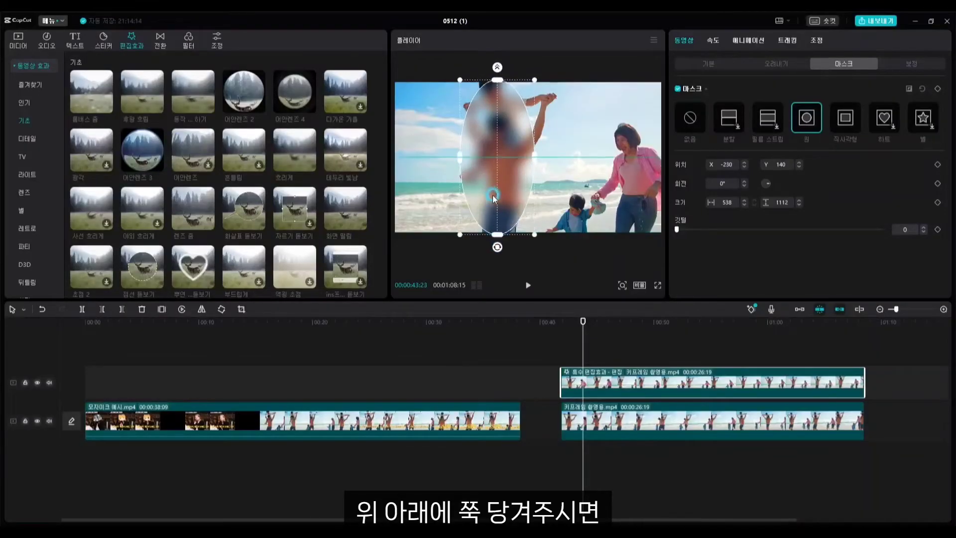
left_click_drag(536, 157, 546, 158)
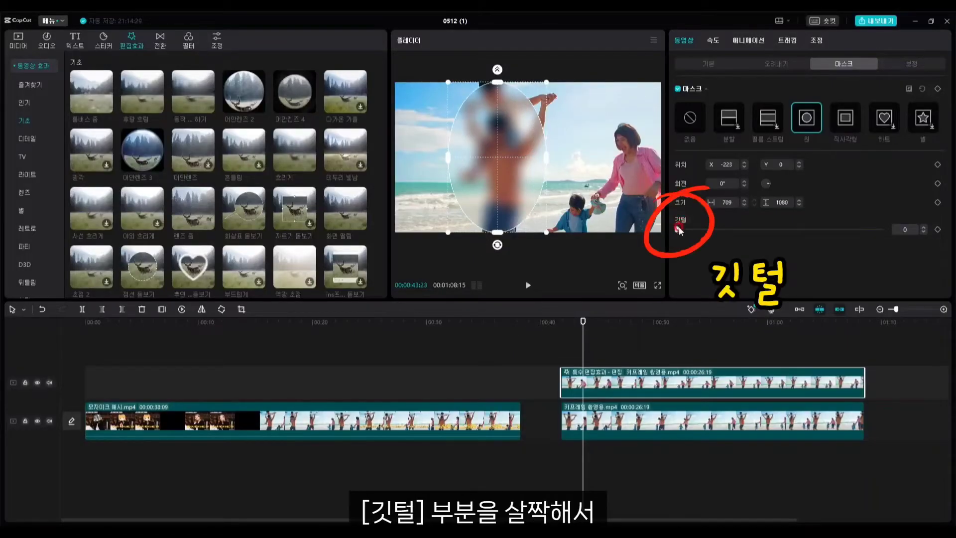
left_click_drag(679, 230, 690, 230)
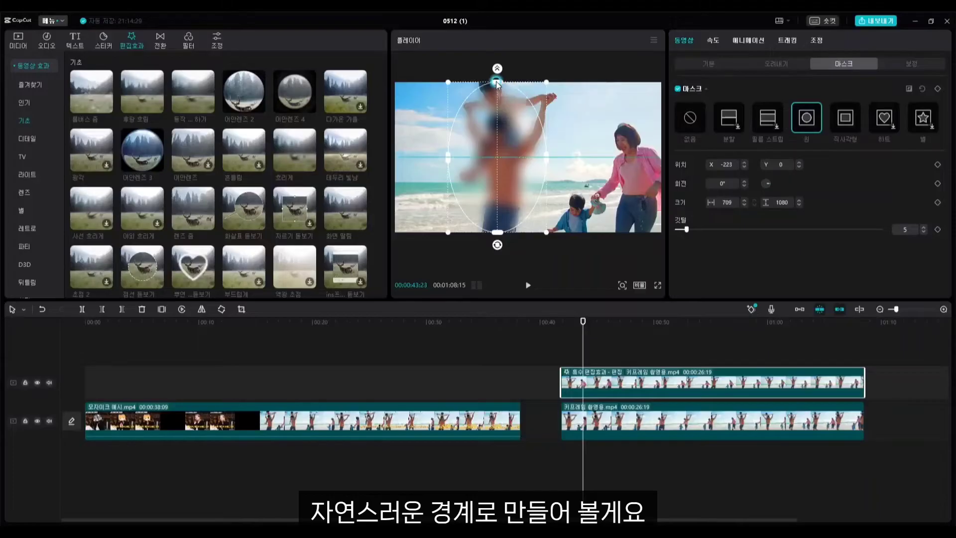
left_click_drag(496, 82, 496, 78)
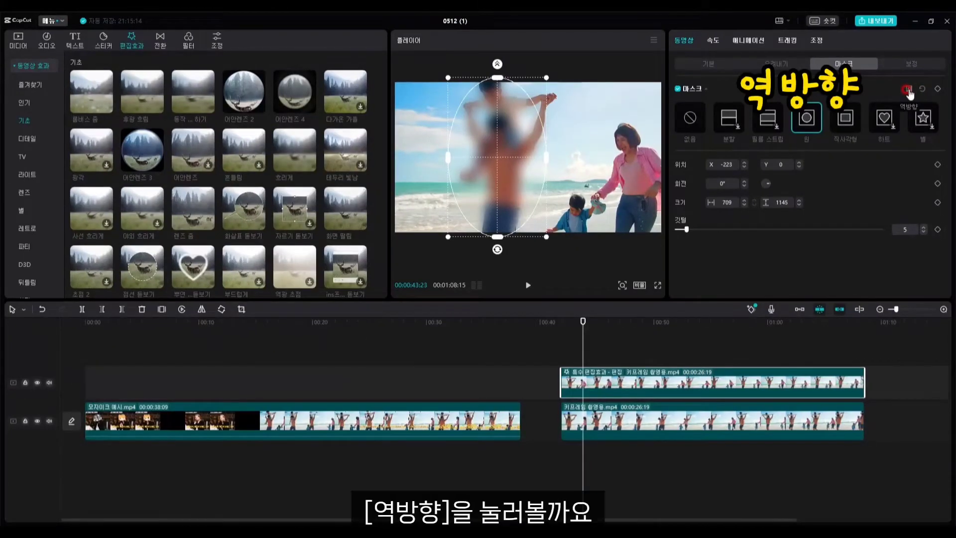
- Invert the mask (역방향) so the blur covers everything except the father and child, and scrub through the clip to check it
left_click(907, 91)
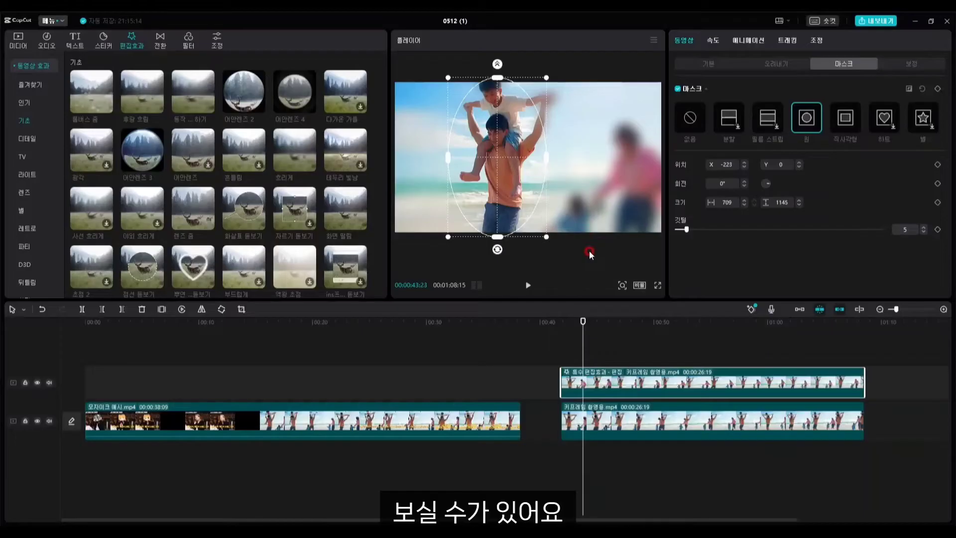
left_click(571, 352)
left_click_drag(572, 323, 595, 323)
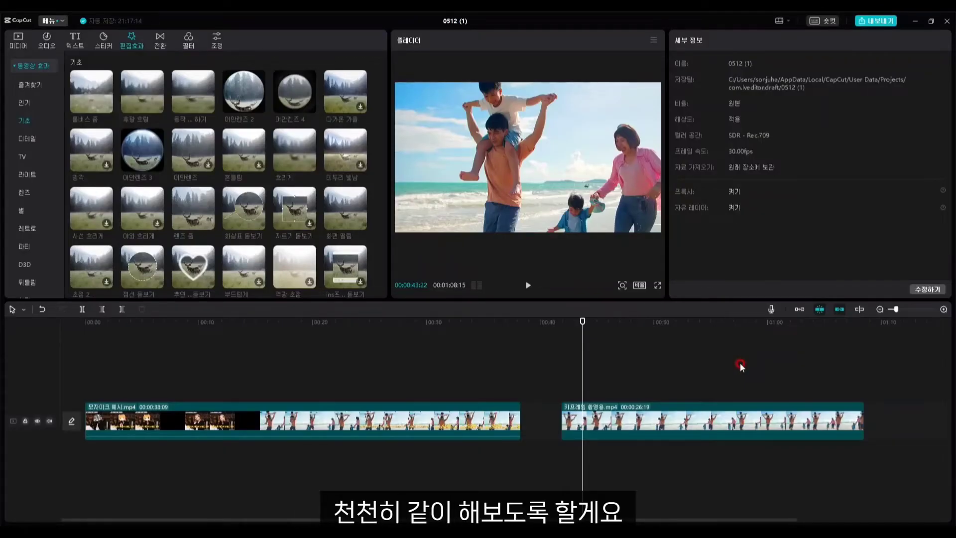
left_click(576, 321)
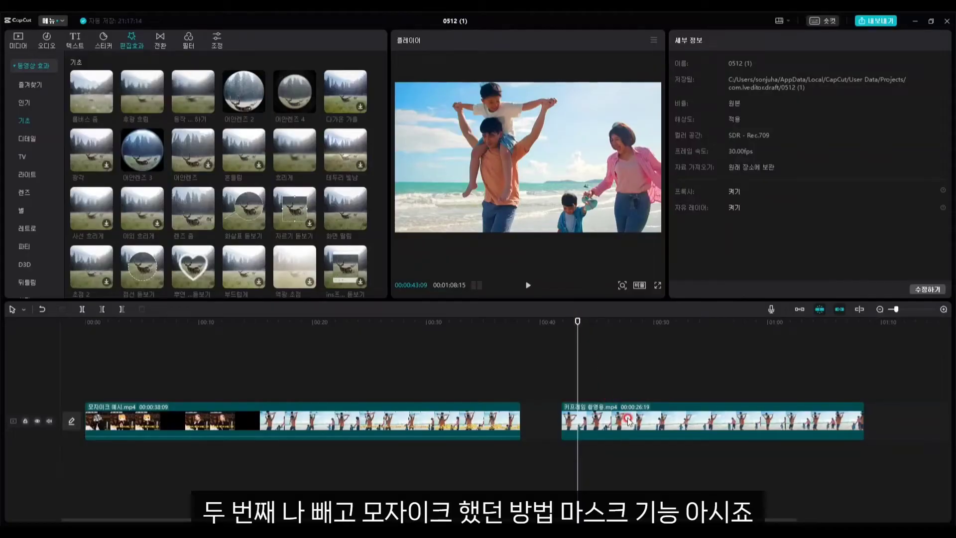
left_click(671, 413)
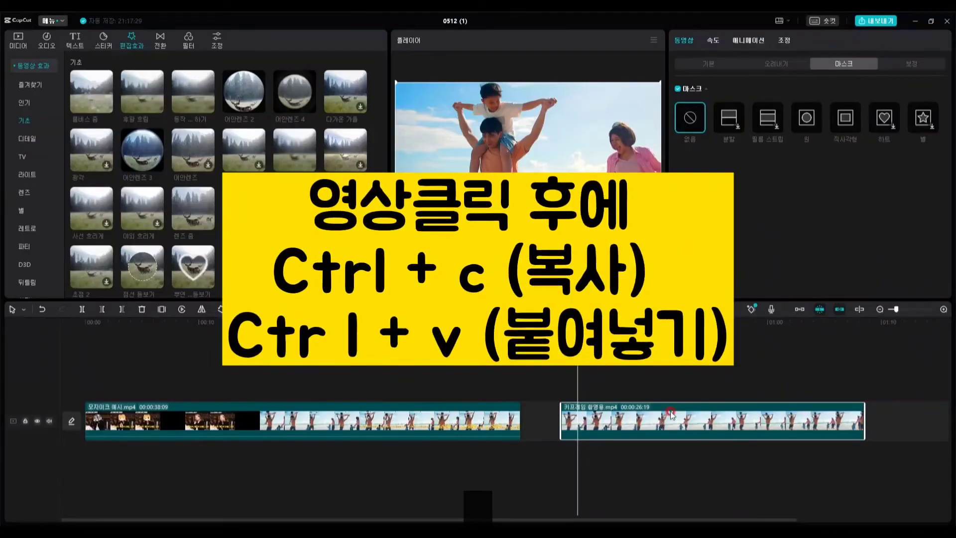
key("ctrl+v")
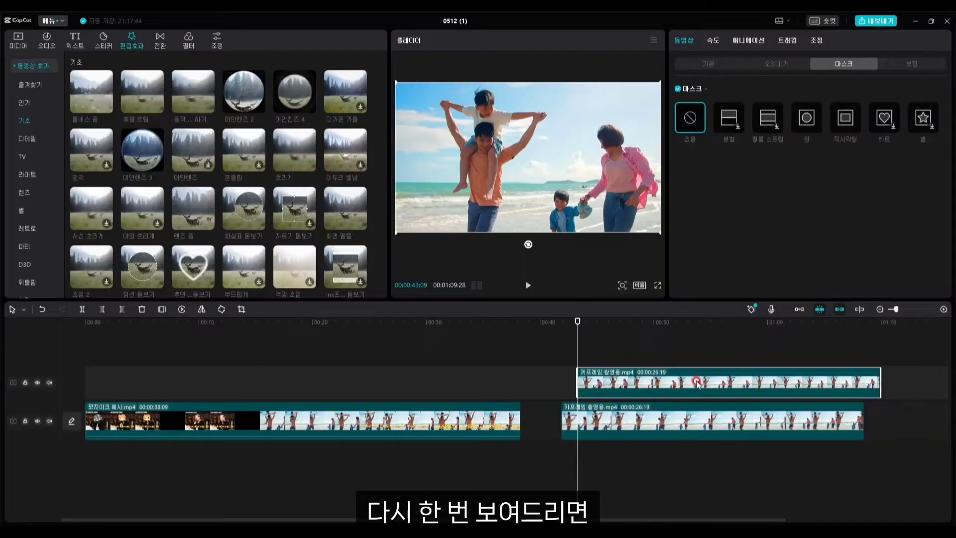
key("Delete")
- Paste a copy of the beach family clip onto the track above, starting at 00:00:50:18
left_click_drag(578, 321, 662, 318)
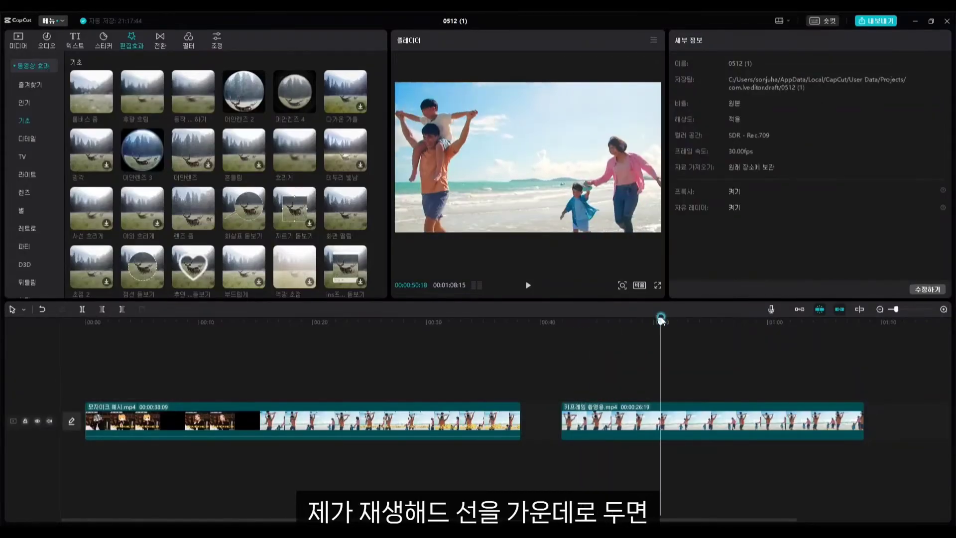
left_click(707, 424)
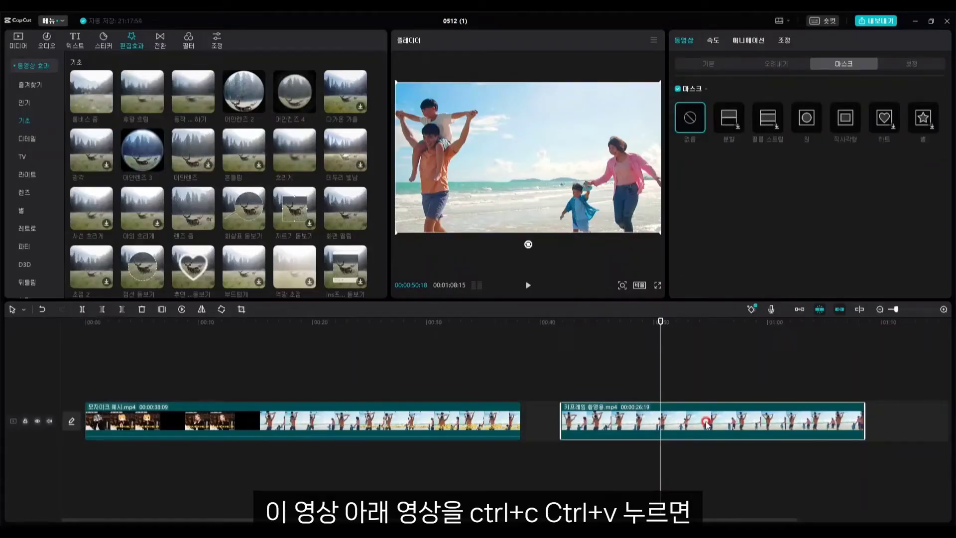
key("ctrl+v")
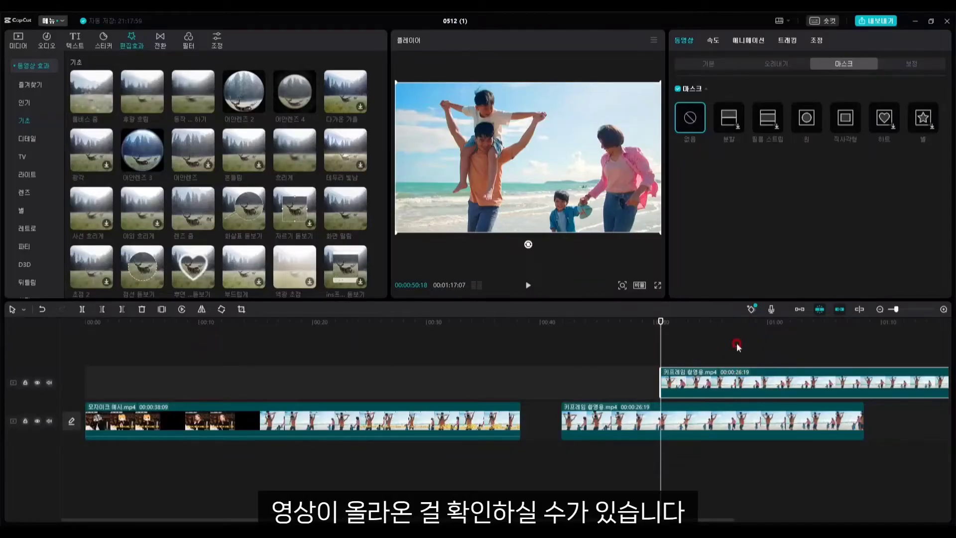
- Move the upper copy of the beach clip so it starts at 00:00:41:26, directly above the original
left_click_drag(661, 323, 566, 319)
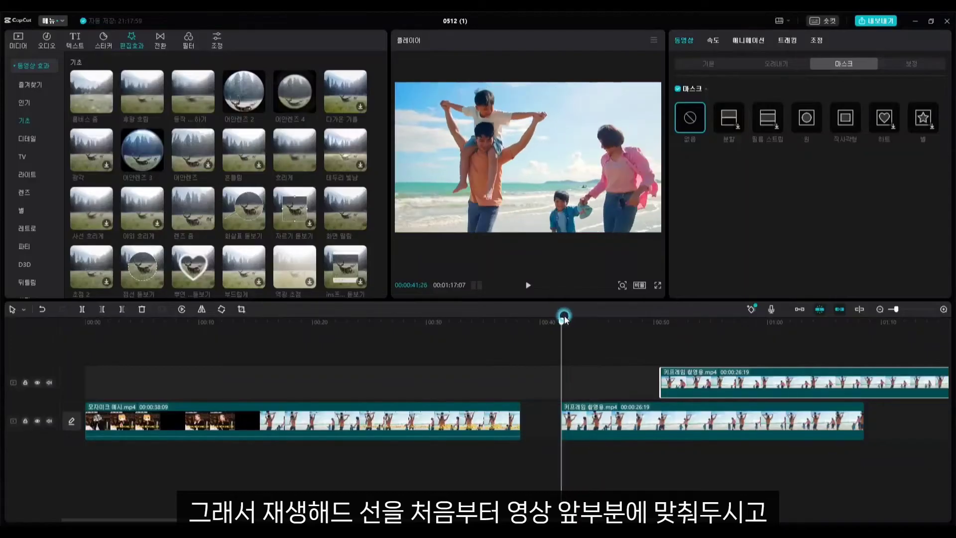
key("ctrl+x")
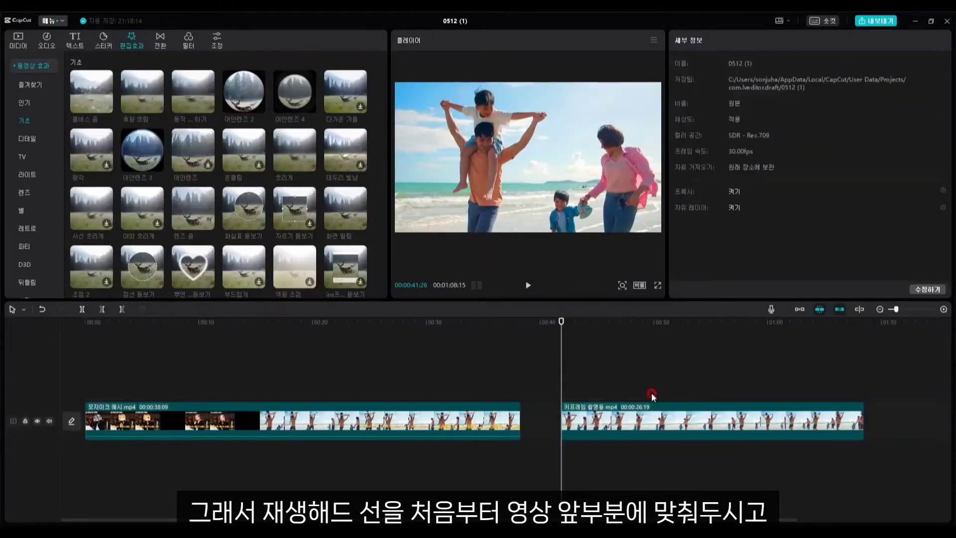
key("ctrl+v")
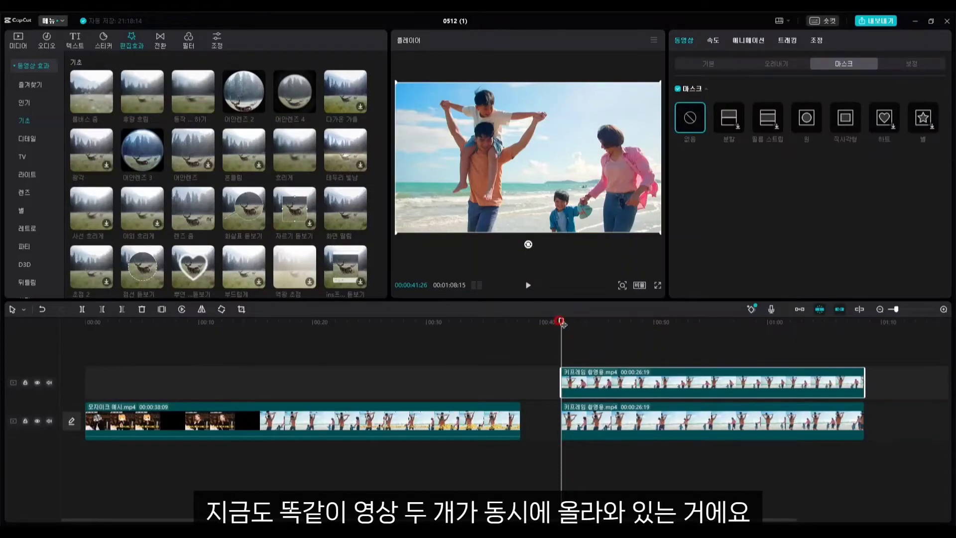
mouse_move(512, 149)
left_mouse_down()
mouse_move(542, 193)
mouse_move(518, 162)
left_mouse_up()
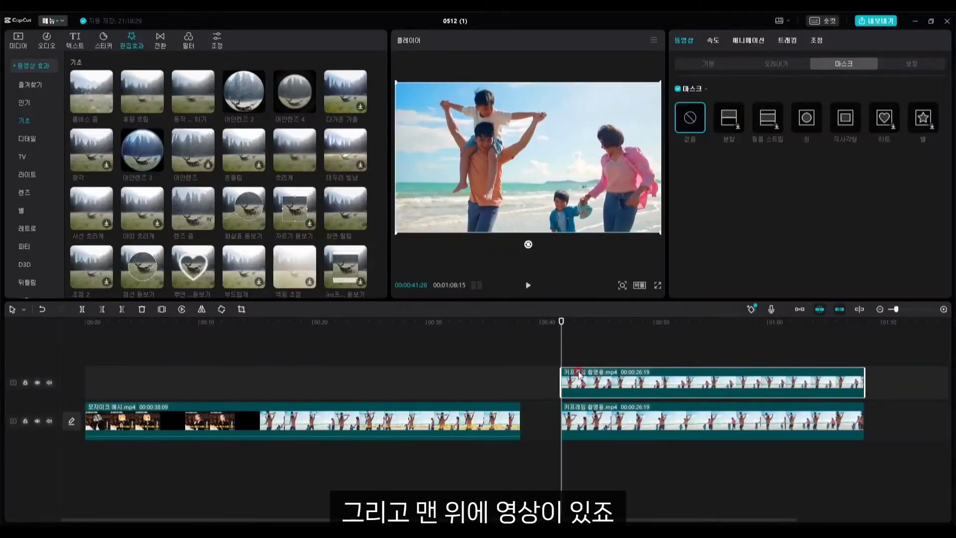
- Apply the blur (흐리게) effect to the upper beach clip
left_click(636, 428)
left_click(645, 388)
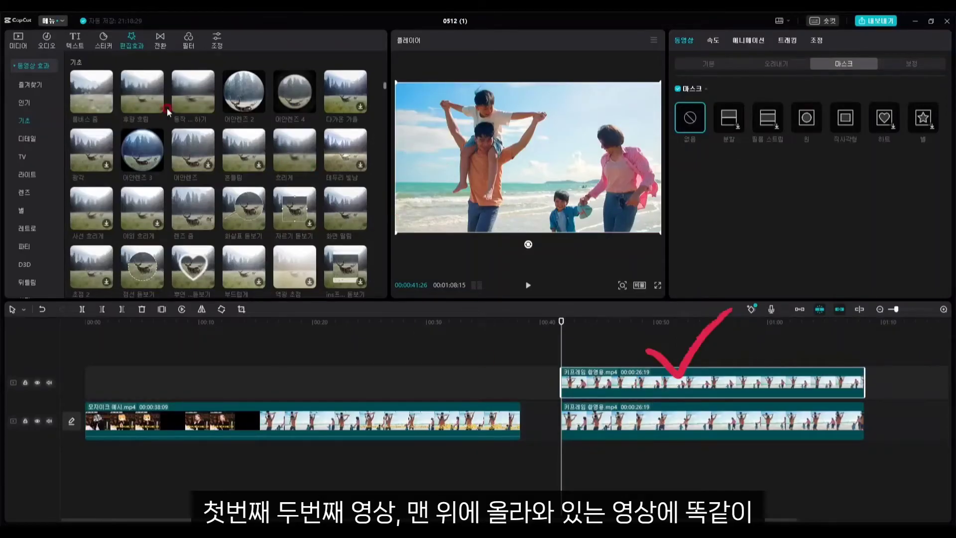
mouse_move(291, 152)
left_click_drag(291, 152, 605, 375)
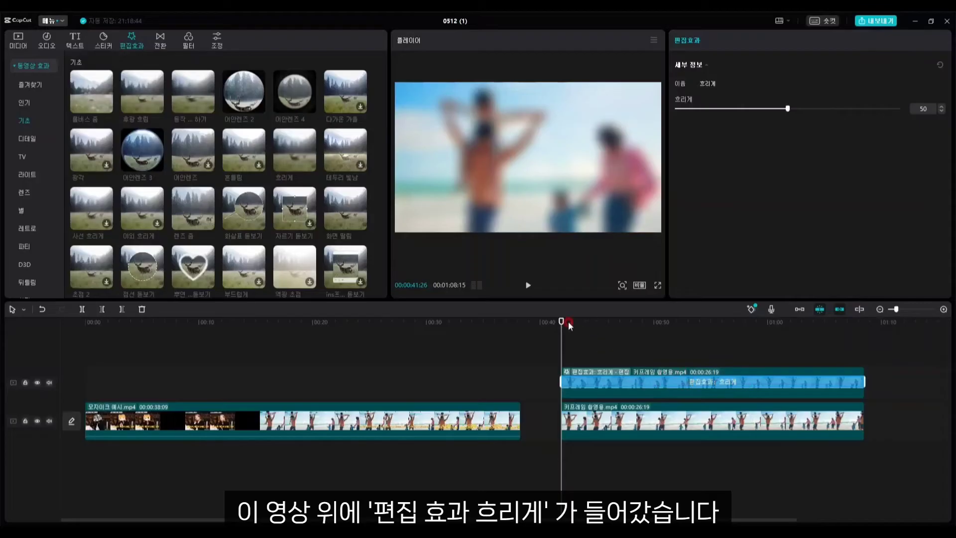
mouse_move(571, 326)
left_mouse_down()
mouse_move(671, 325)
mouse_move(571, 329)
left_mouse_up()
- Add a circle (원) mask to the blurred clip over the father's face at about X -273, Y 190, size 236 × 237, with feather 2
left_click(688, 373)
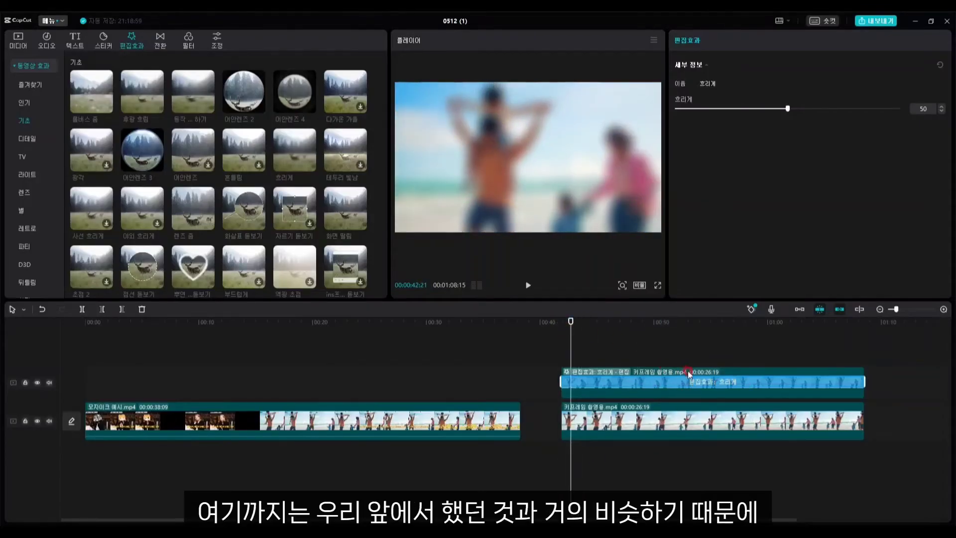
left_click(745, 372)
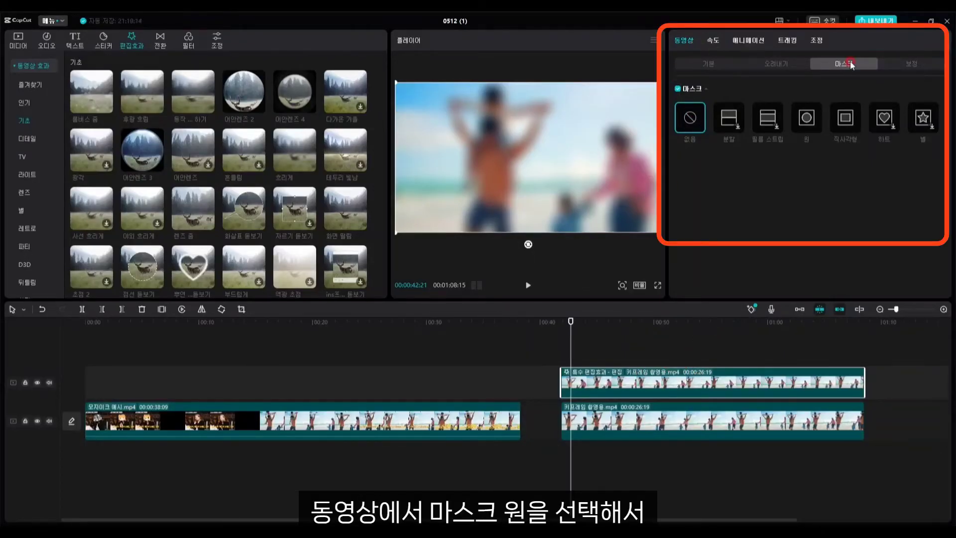
left_click(807, 118)
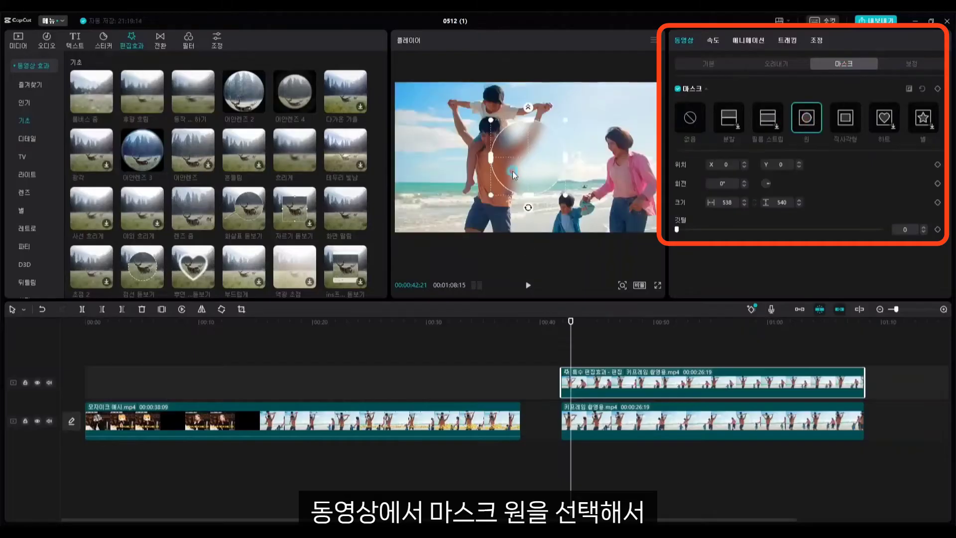
left_click_drag(525, 182, 505, 165)
mouse_move(489, 153)
left_mouse_down()
mouse_move(489, 134)
mouse_move(508, 152)
left_mouse_up()
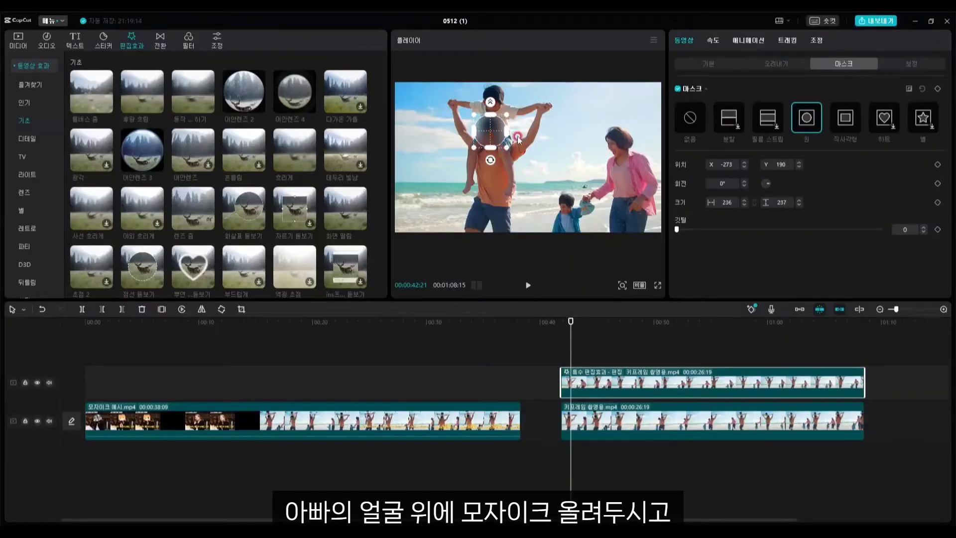
left_click_drag(676, 229, 680, 229)
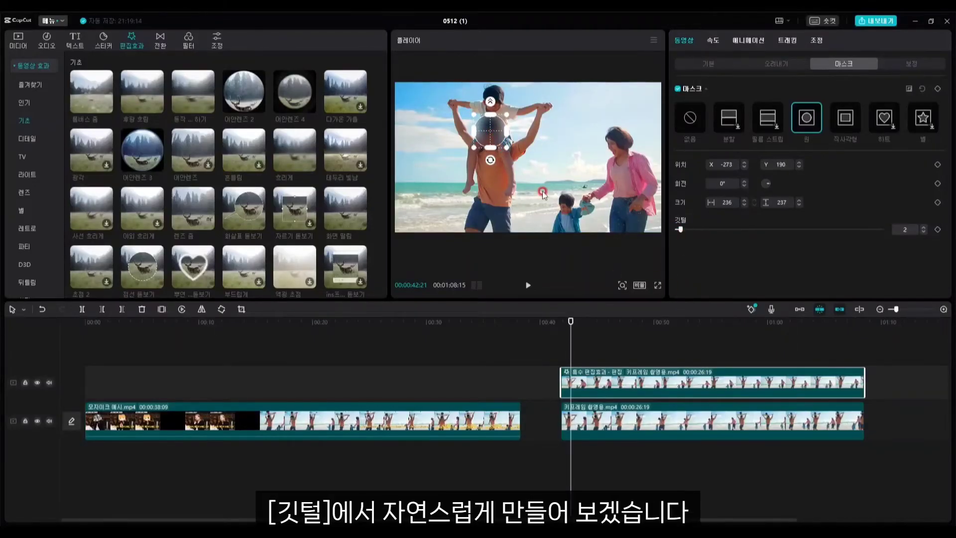
- Nudge the blurred clip's mask onto the father's face at 00:00:41:26, at about X -301, Y 144
left_click(564, 413)
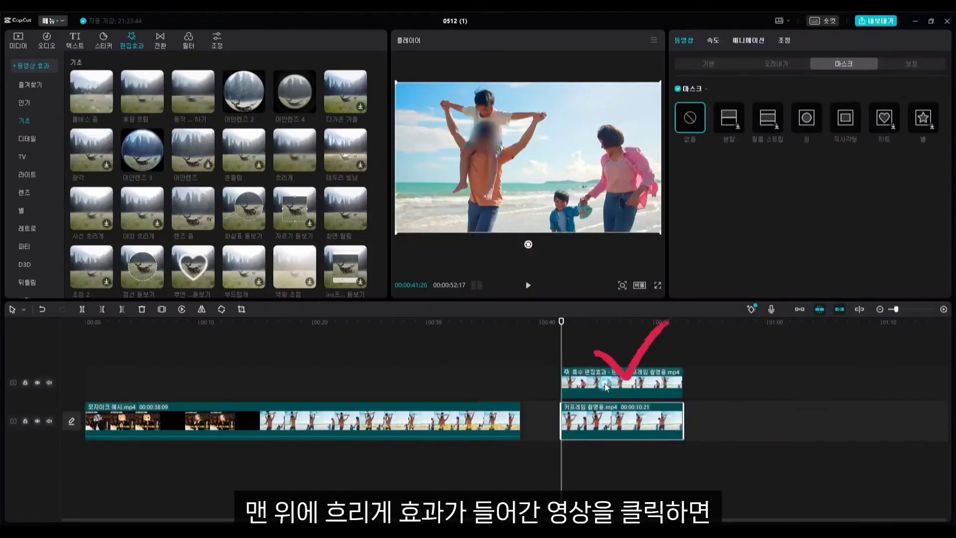
left_click(605, 385)
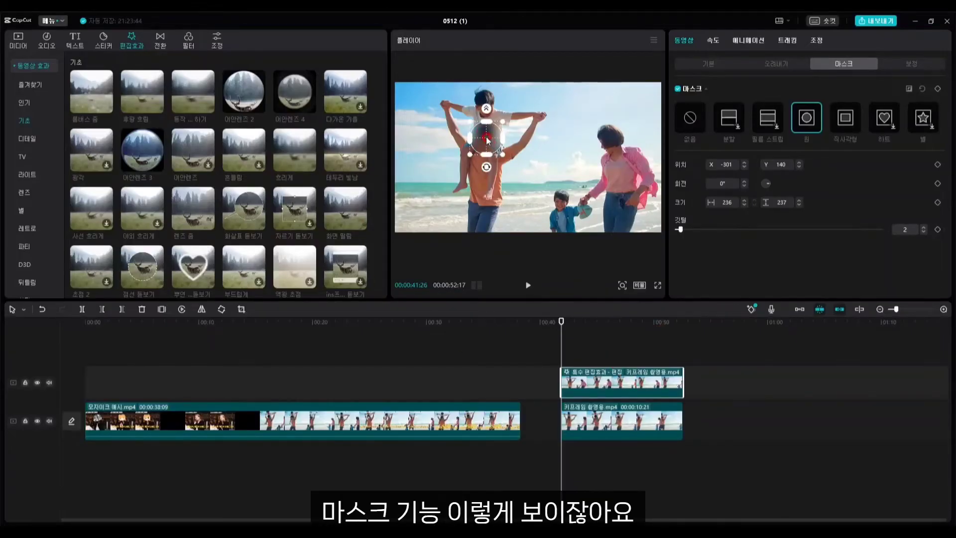
left_click_drag(488, 141, 487, 139)
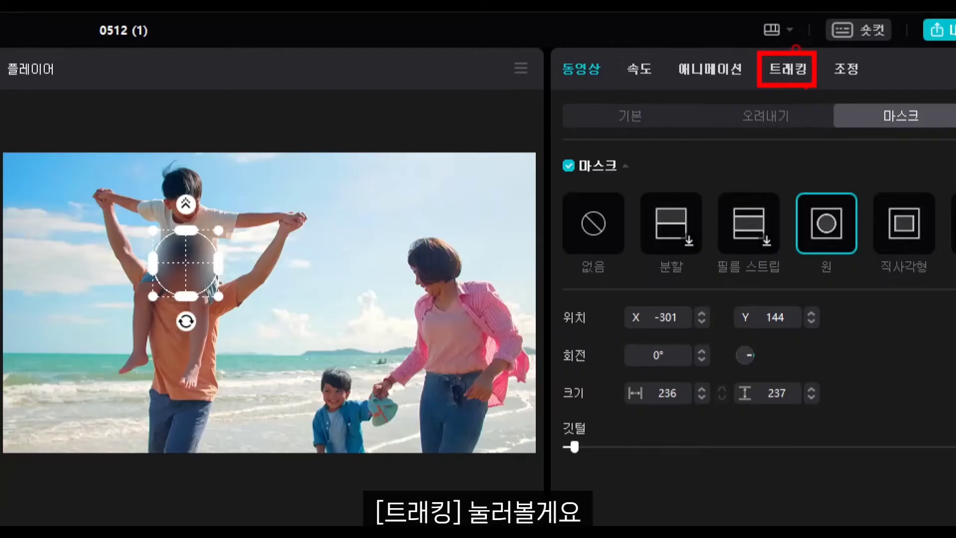
- Turn on motion tracking (모션 추적) for the blurred clip and place the tracking box over the father's blurred face
left_click(792, 67)
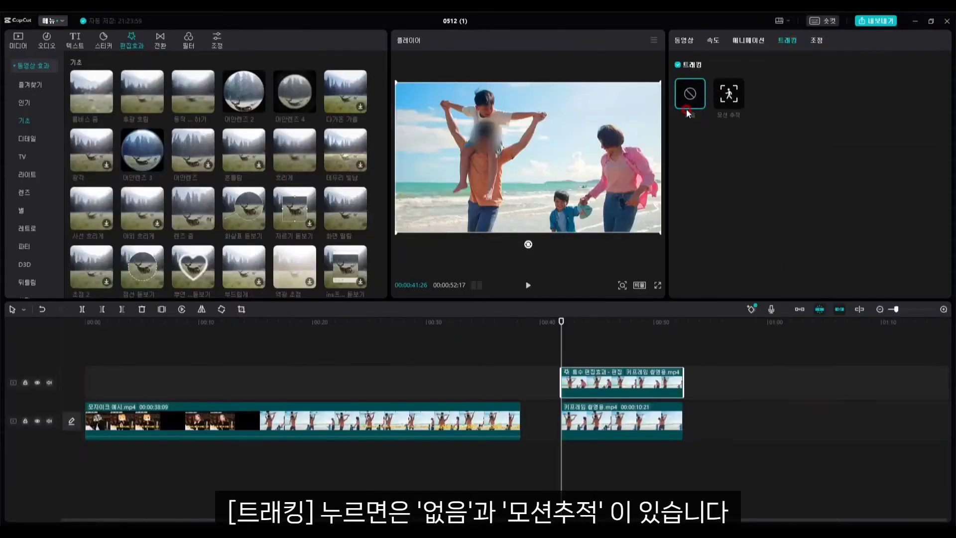
left_click(731, 95)
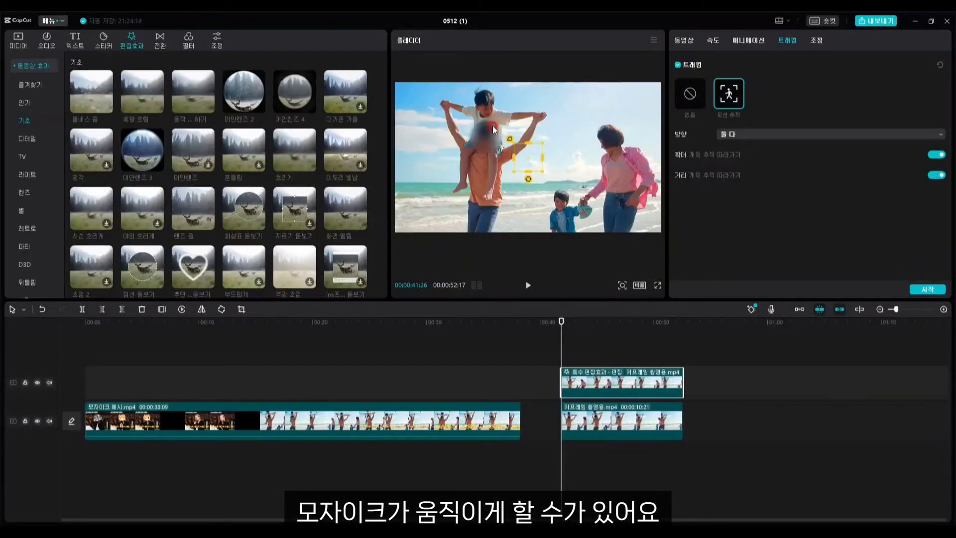
left_click(528, 159)
left_click_drag(529, 159, 504, 155)
left_click(499, 151)
left_click(483, 141)
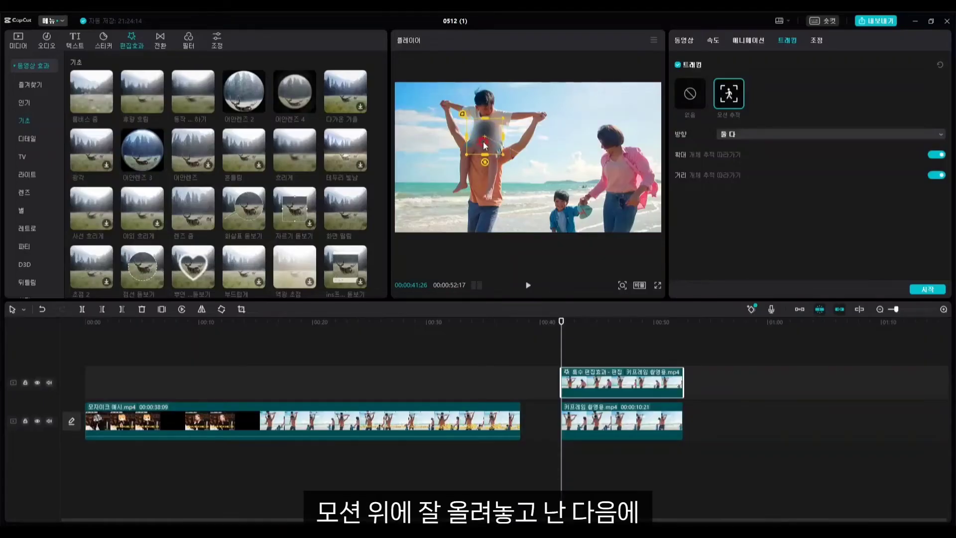
- Try to motion-track the father's face through the blurred clip
left_click(937, 290)
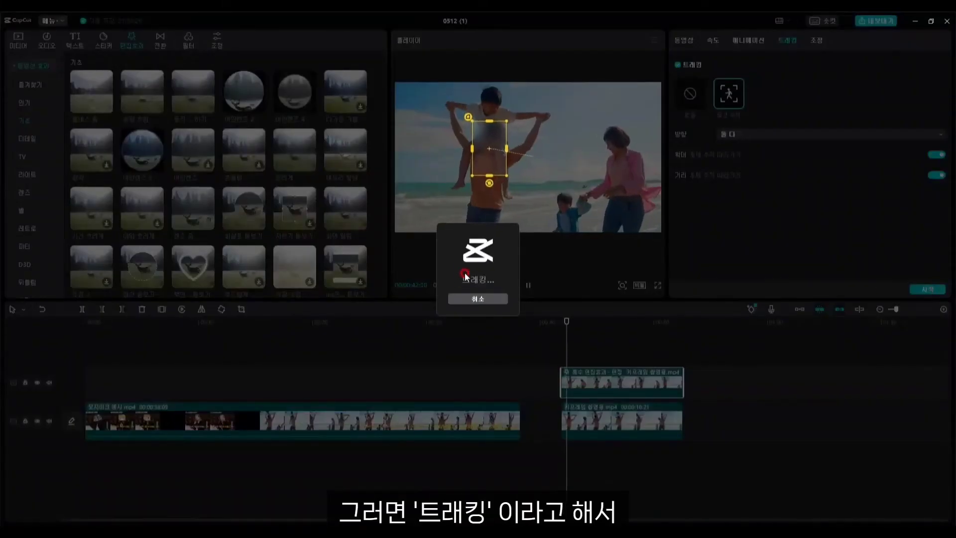
left_click(490, 278)
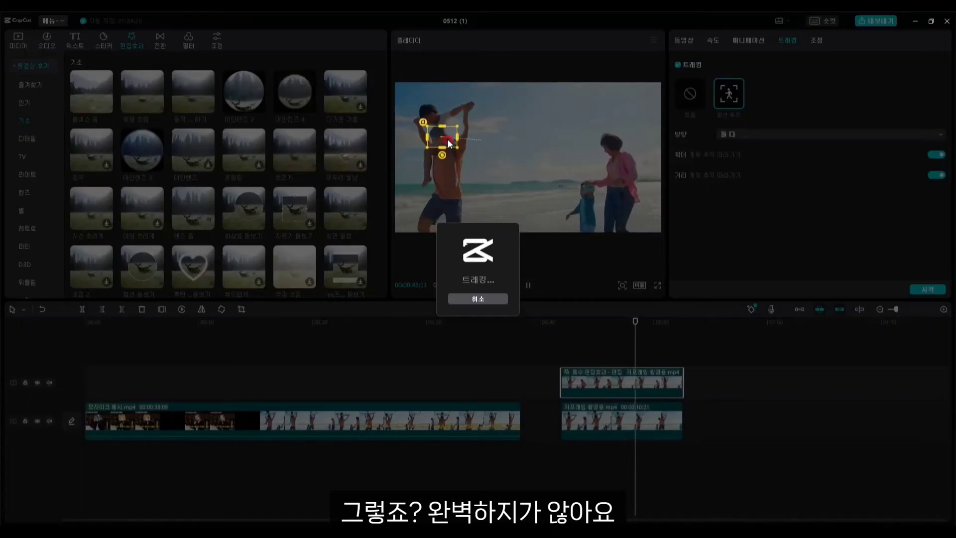
left_click(480, 299)
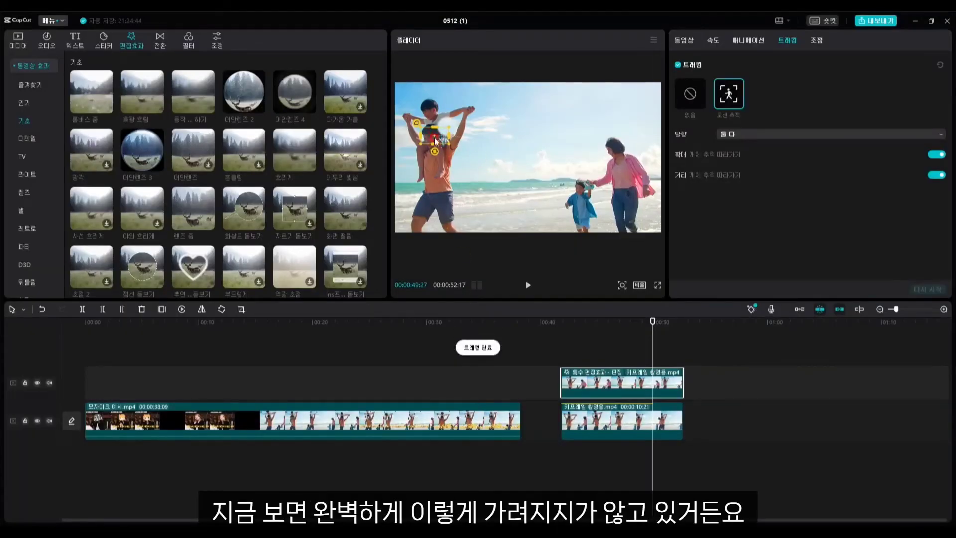
- Recentre the tracking box on the father's face at 00:00:41:26, rerun the motion tracking, and scrub the clip to check it
left_click(644, 311)
left_click_drag(652, 320, 561, 322)
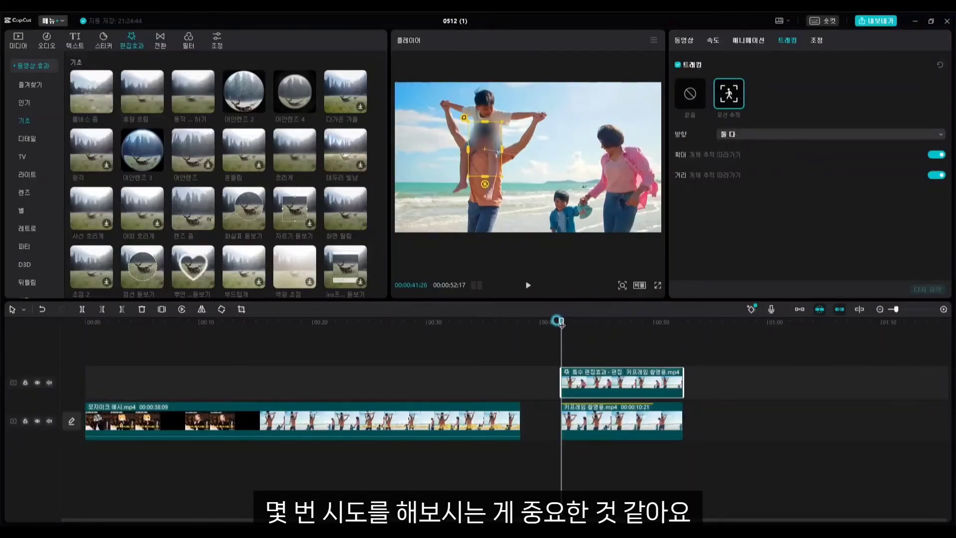
left_click_drag(486, 181, 484, 140)
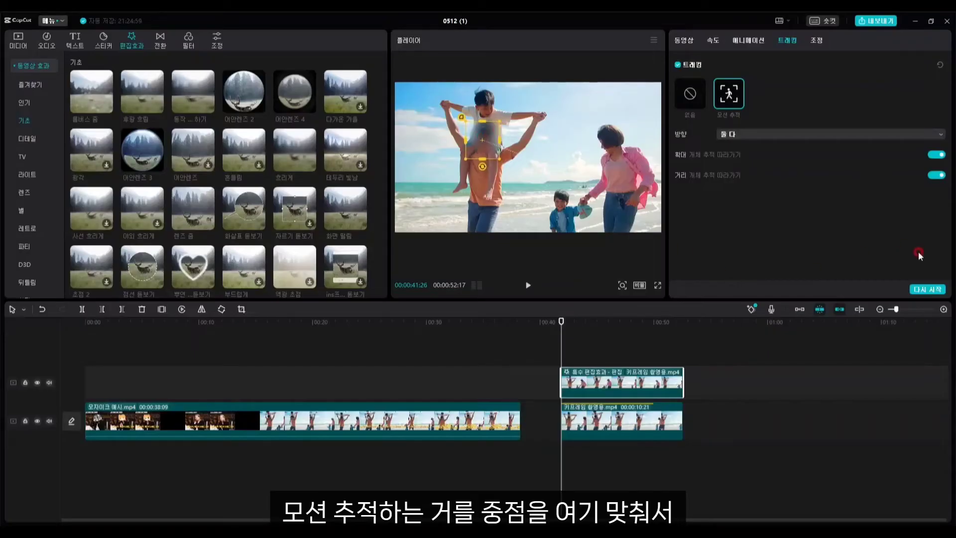
left_click(924, 290)
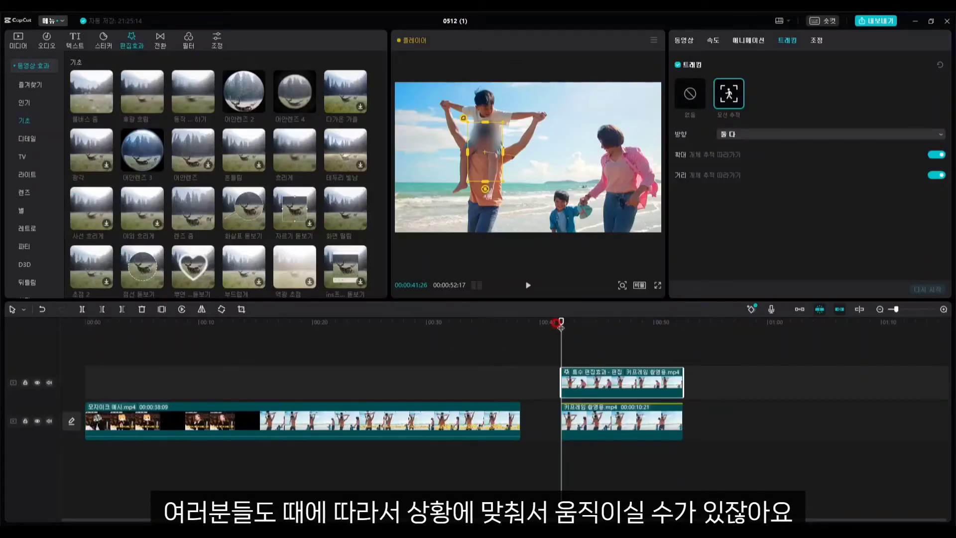
mouse_move(560, 321)
left_mouse_down()
mouse_move(672, 319)
mouse_move(573, 325)
left_mouse_up()
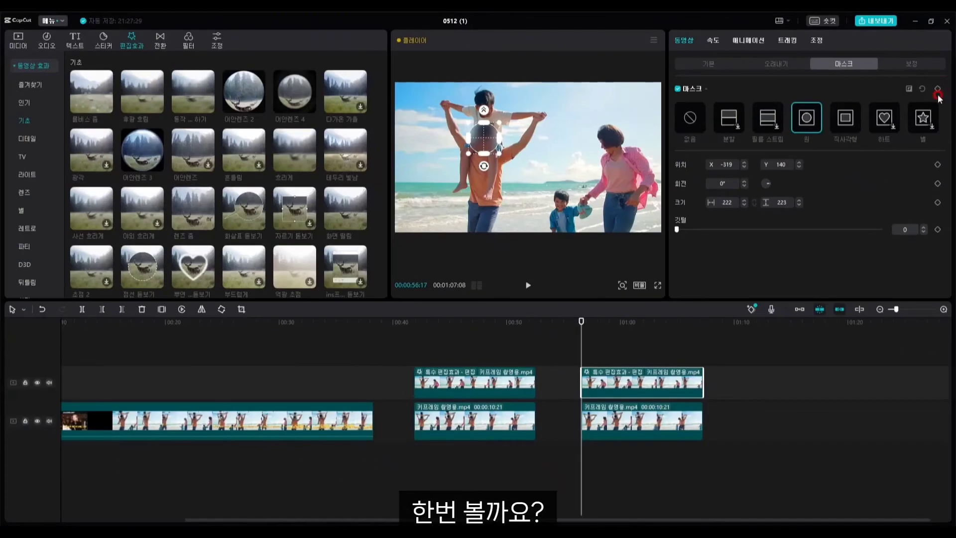
- Keyframe all mask settings at 00:00:56:17 on the second blurred clip, and move the mask to about X -284, Y 136 at 00:00:57:03
left_click(939, 91)
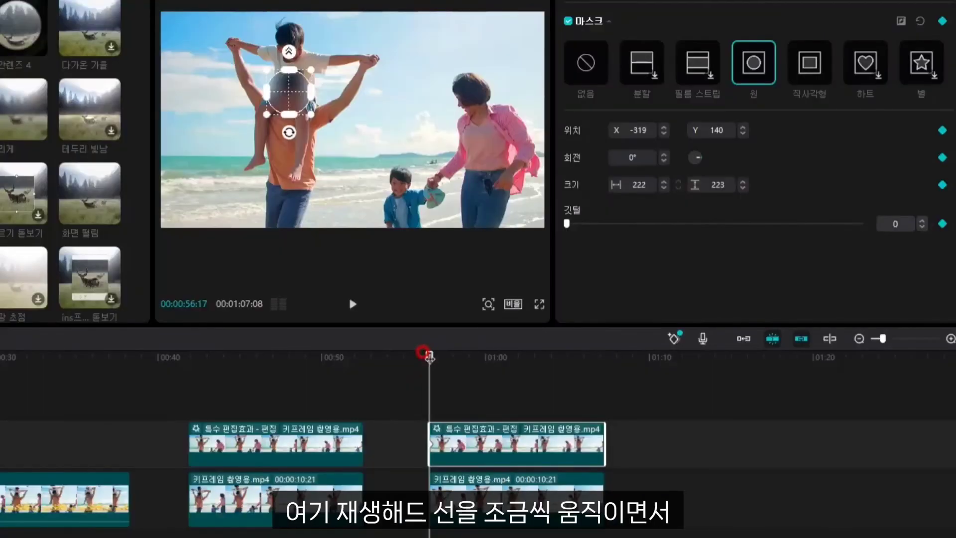
left_click(564, 249)
left_click_drag(430, 356, 438, 356)
left_click(309, 88)
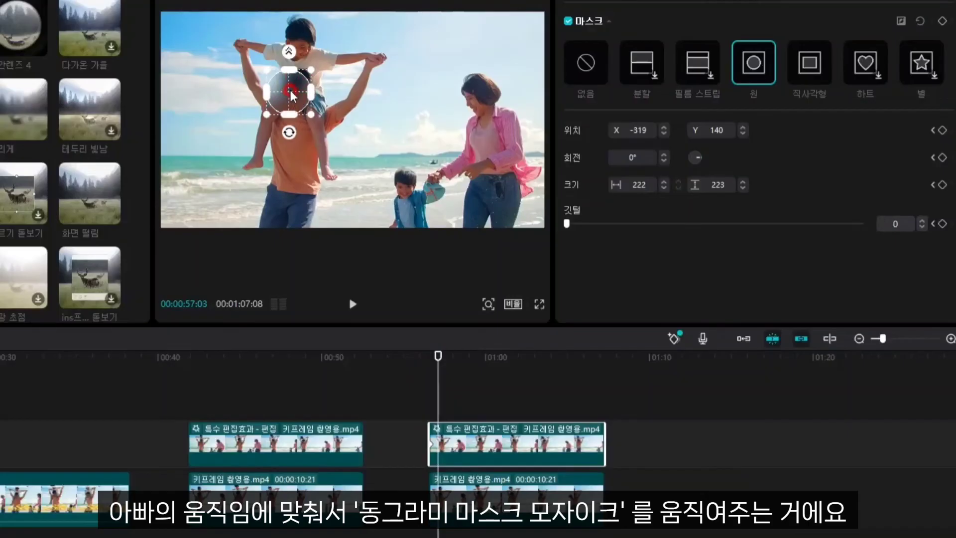
left_click_drag(291, 95, 299, 96)
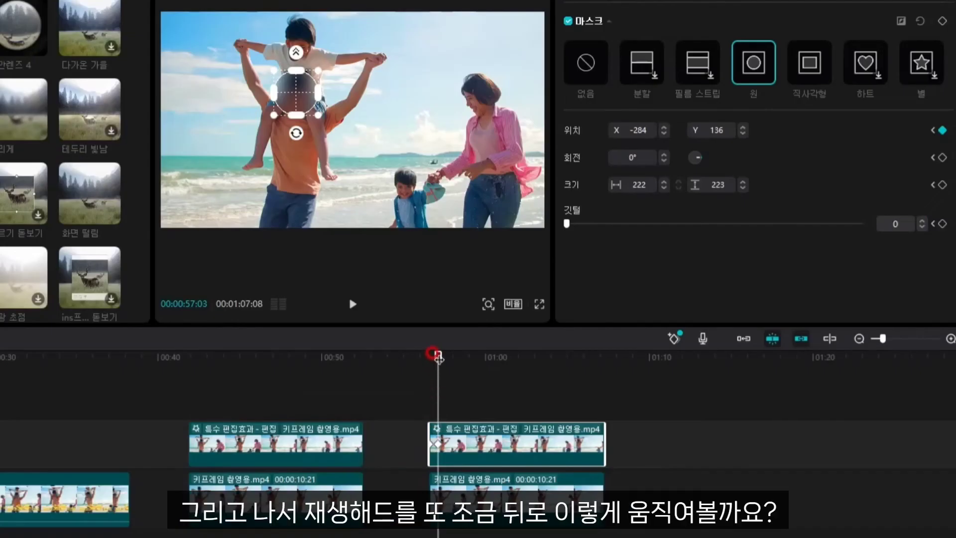
- Keyframe the mask over the father's face at about X -280, Y 212 at 00:00:57:13 and X -244, Y 226 at 00:00:58:04
left_click_drag(431, 267, 432, 269)
left_click_drag(439, 358, 443, 358)
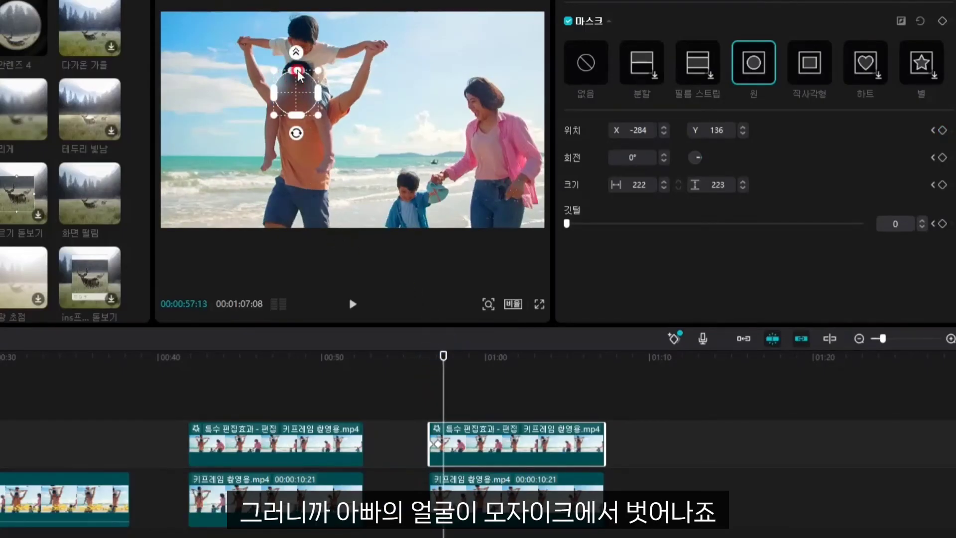
left_click_drag(298, 94, 298, 85)
left_click_drag(443, 356, 455, 360)
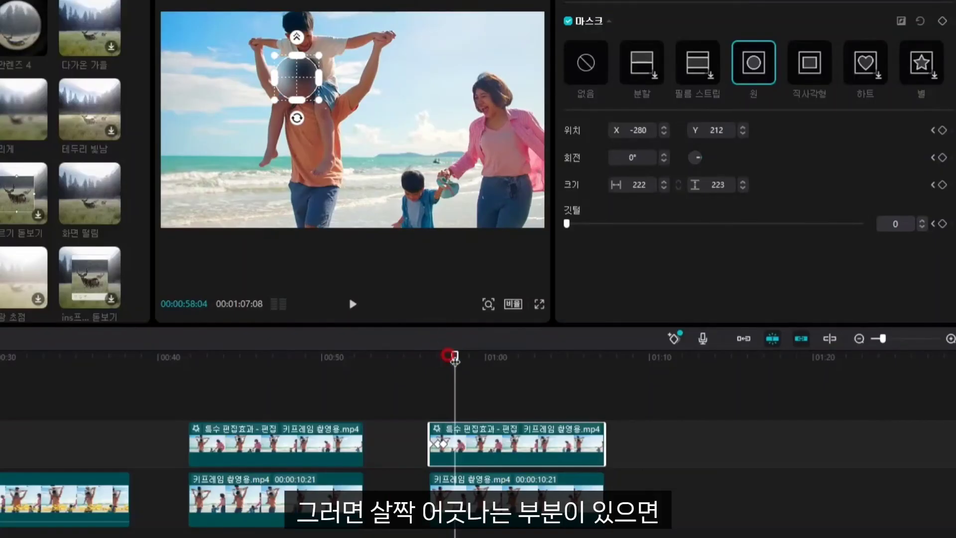
left_click_drag(302, 78, 310, 77)
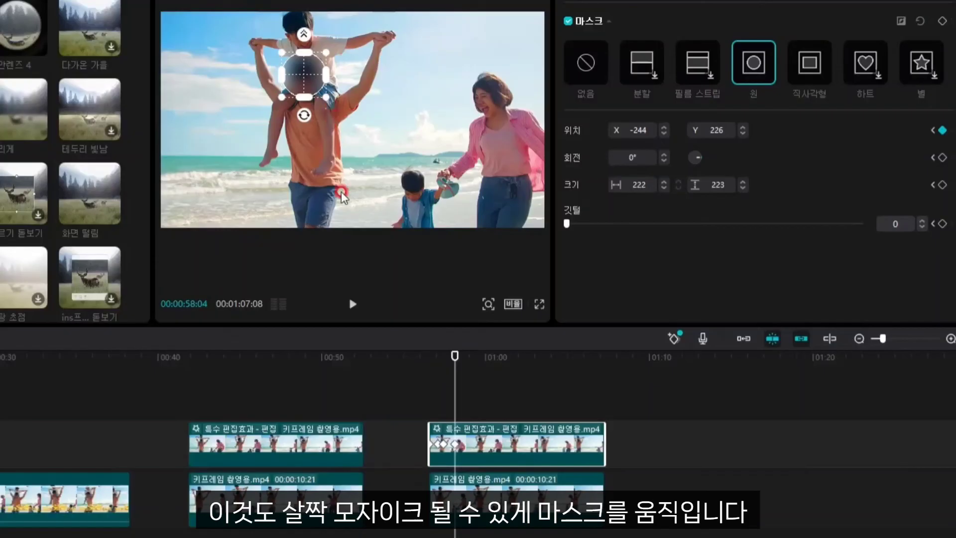
- Reposition the mask over the father's face at 00:00:58:29 and again at a point slightly further along the clip
left_click_drag(454, 355, 469, 358)
left_click(302, 81)
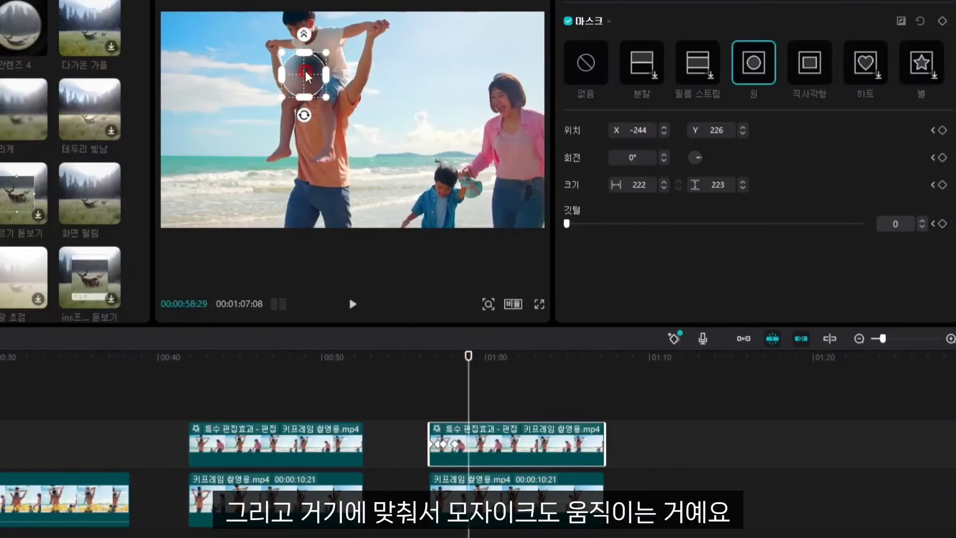
left_click_drag(302, 73, 313, 73)
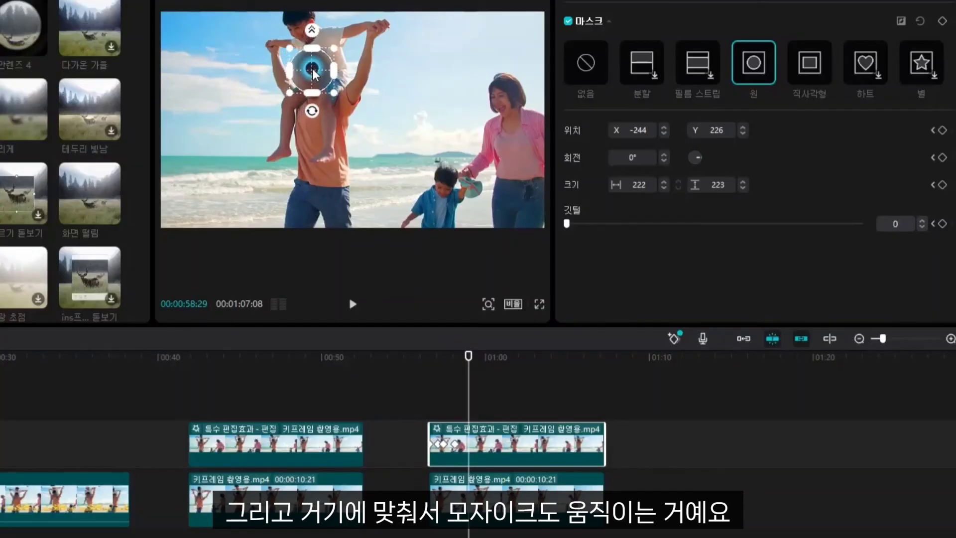
left_click(468, 357)
left_click_drag(468, 357, 474, 357)
left_click_drag(312, 70, 304, 91)
- Keyframe the mask over the father's face at about X -291, Y 172 at 00:01:00:05 and at two further points along the clip
left_click_drag(473, 358, 489, 357)
left_click(434, 260)
left_click_drag(305, 90, 295, 85)
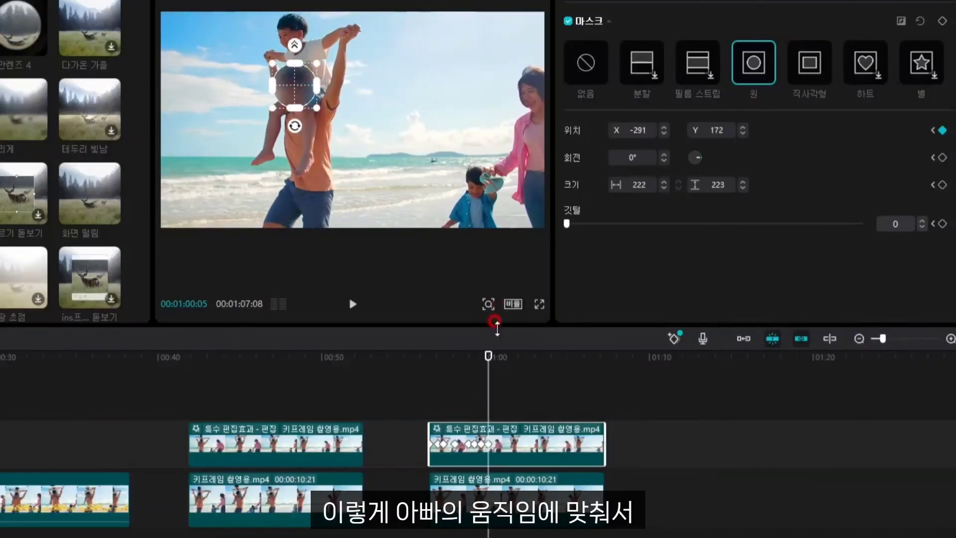
left_click_drag(488, 356, 497, 357)
left_click_drag(293, 87, 280, 89)
left_click_drag(496, 356, 504, 356)
left_click_drag(286, 82, 274, 85)
- Play the keyframed clip from 00:00:56:17 to check that the blur follows the father's face
left_click_drag(497, 355, 426, 356)
left_click(352, 305)
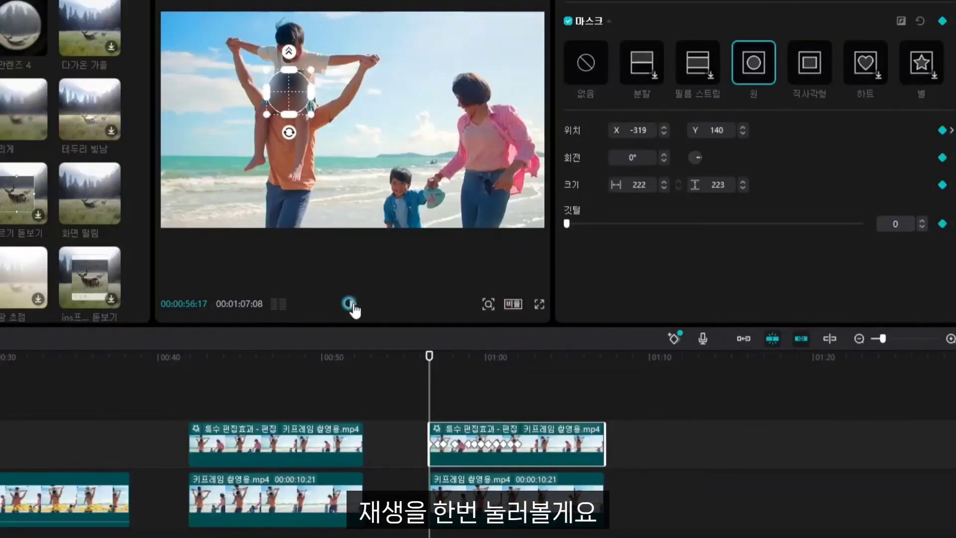